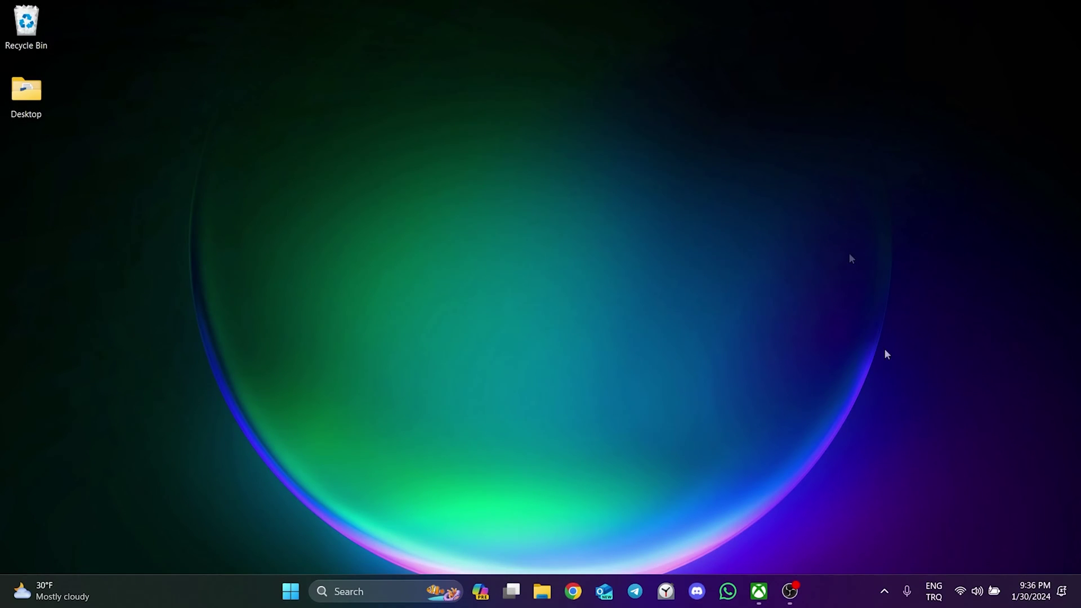
Open Palworld's Manage window from Most Recent in the Xbox app, on its Files tab.
{"action": "left_click", "coordinate": [758, 590]}
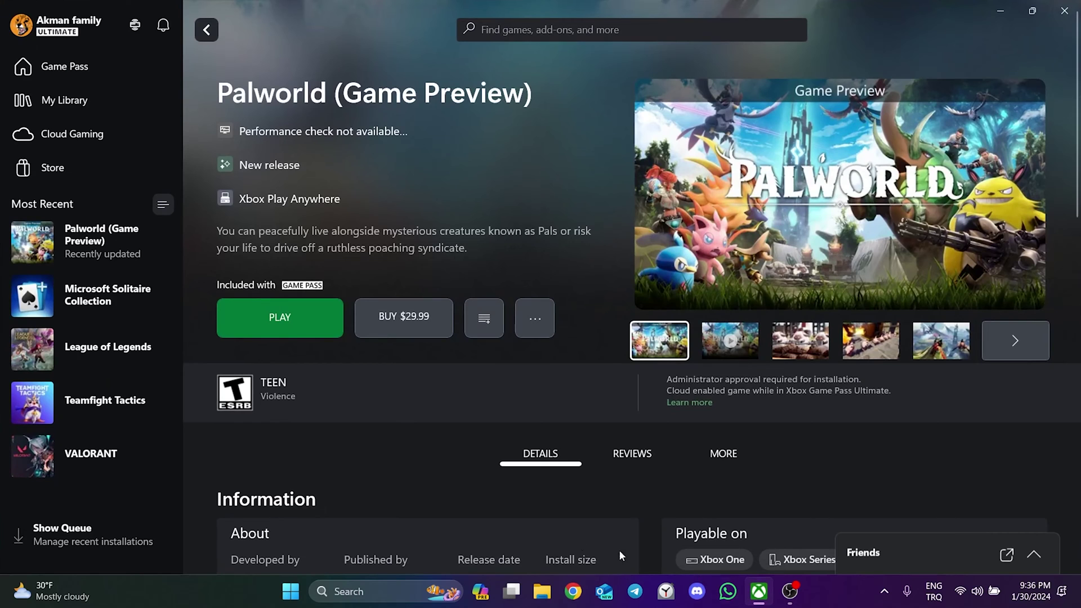
{"action": "right_click", "coordinate": [58, 246]}
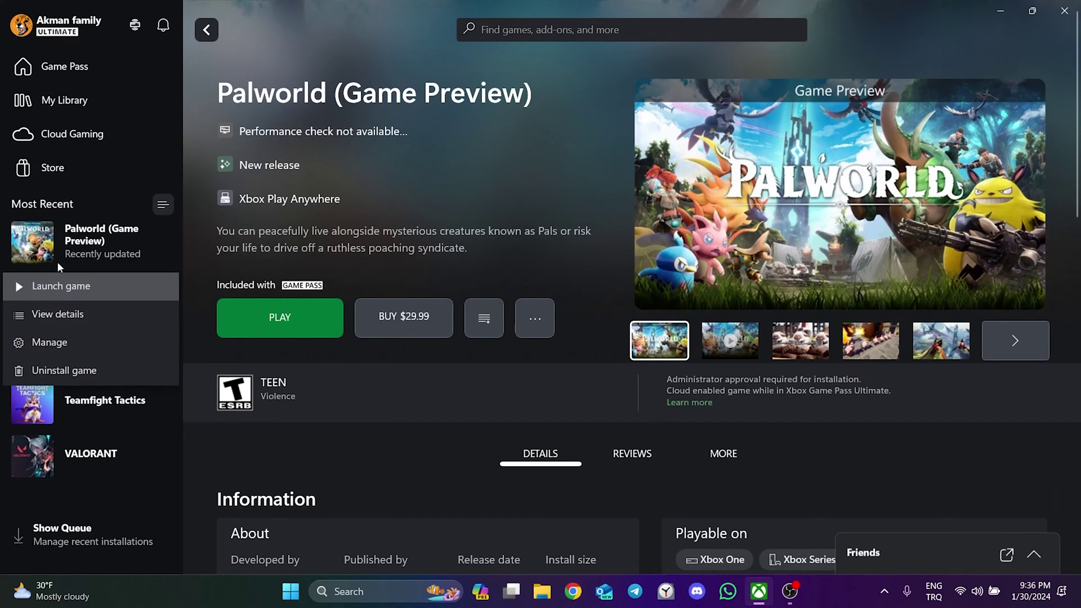
{"action": "left_click", "coordinate": [49, 341]}
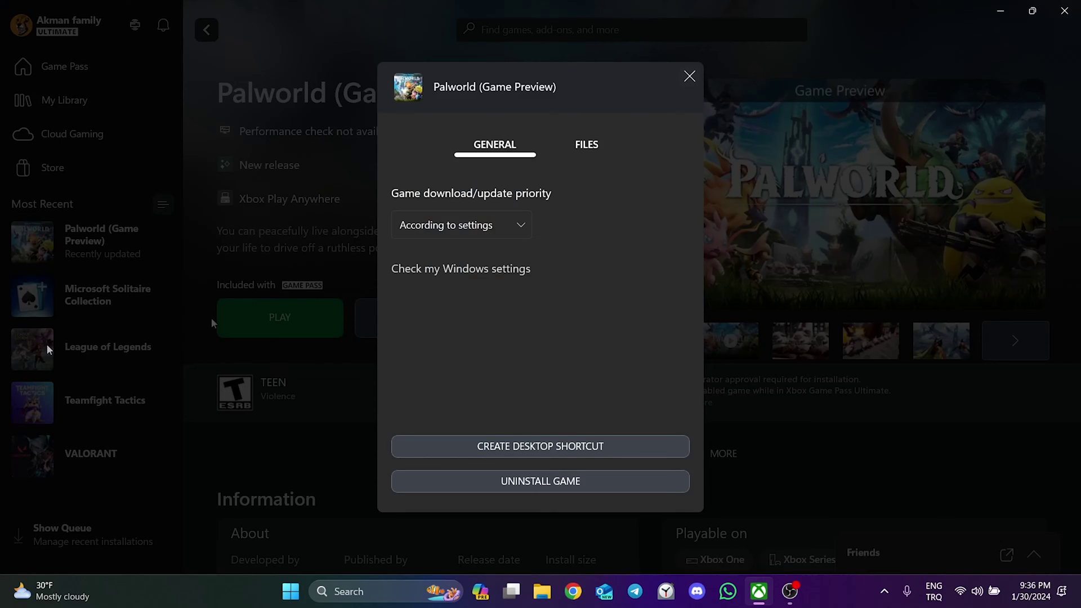
{"action": "left_click", "coordinate": [591, 150]}
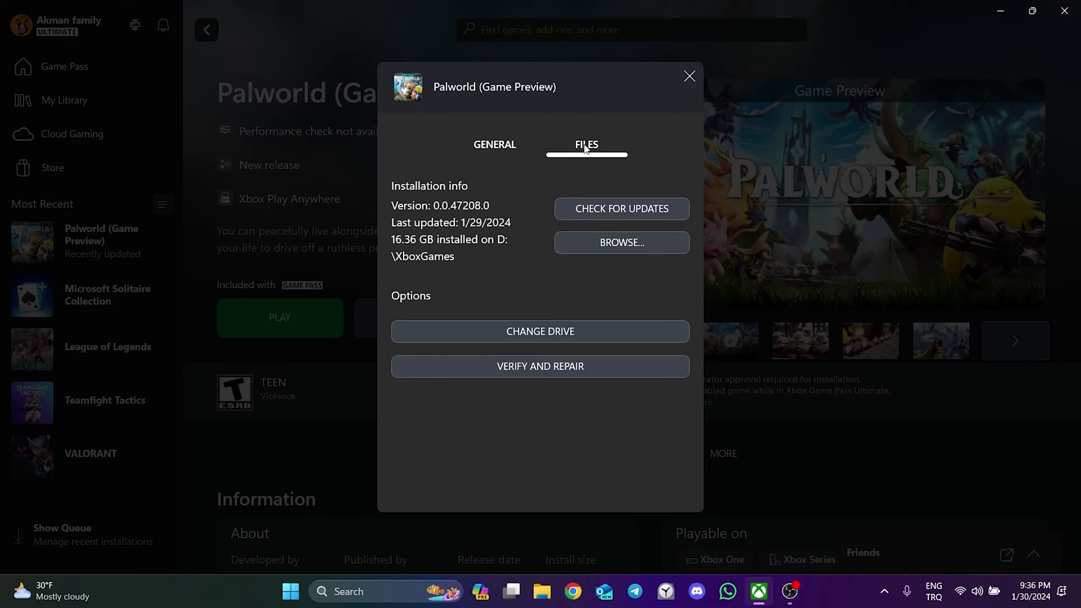
Browse to Palworld\Content\Pal\Binaries\WinGDK and select Palworld-WinGDK-Shipping.exe.
{"action": "left_click", "coordinate": [622, 243]}
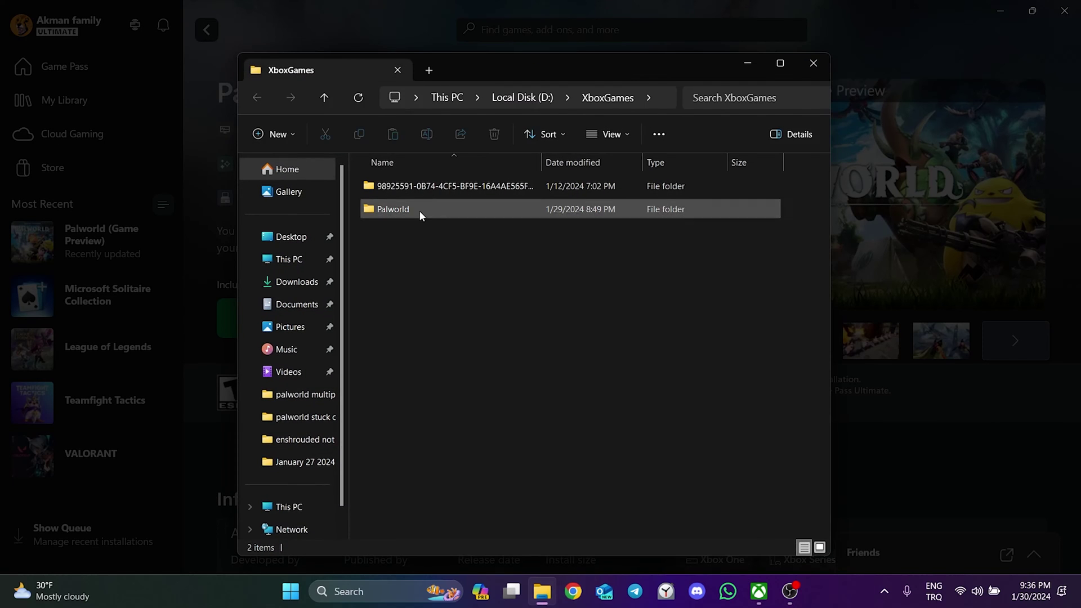
{"action": "double_click", "coordinate": [420, 211]}
{"action": "double_click", "coordinate": [400, 187]}
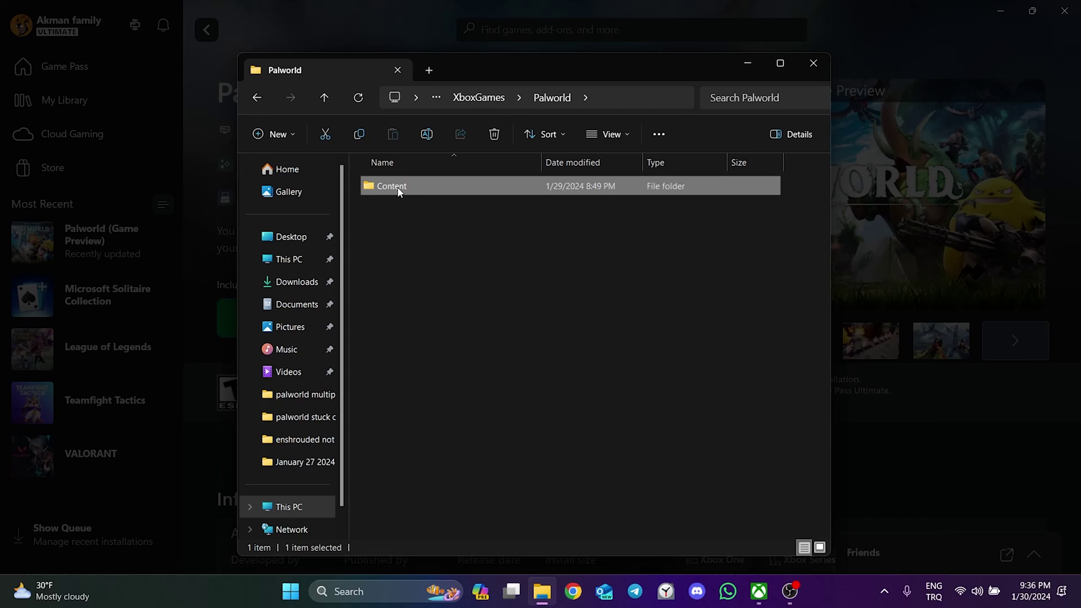
{"action": "double_click", "coordinate": [397, 209]}
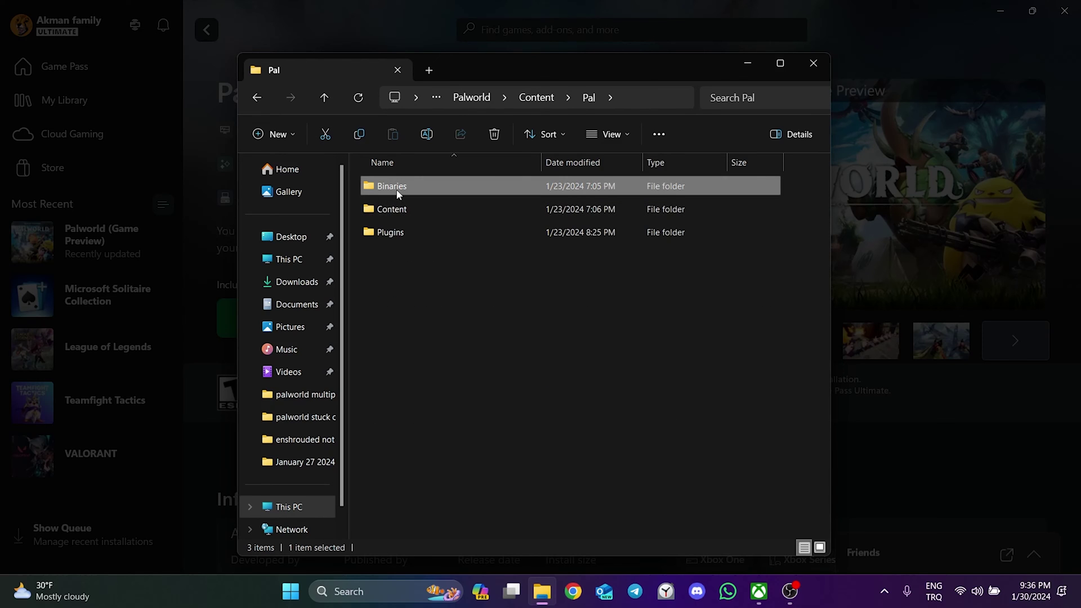
{"action": "double_click", "coordinate": [396, 190]}
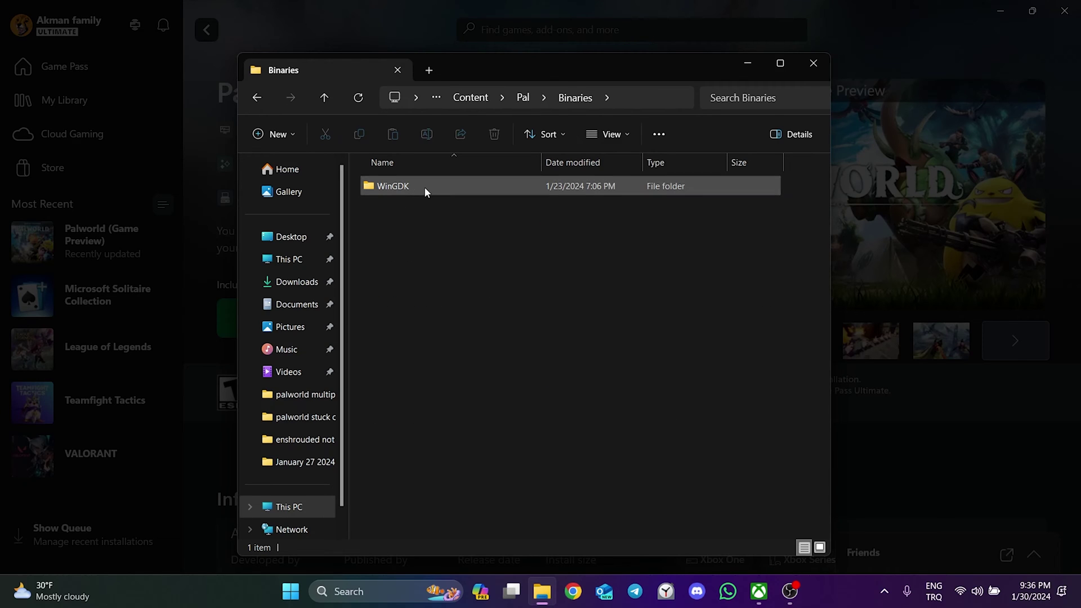
{"action": "double_click", "coordinate": [424, 187]}
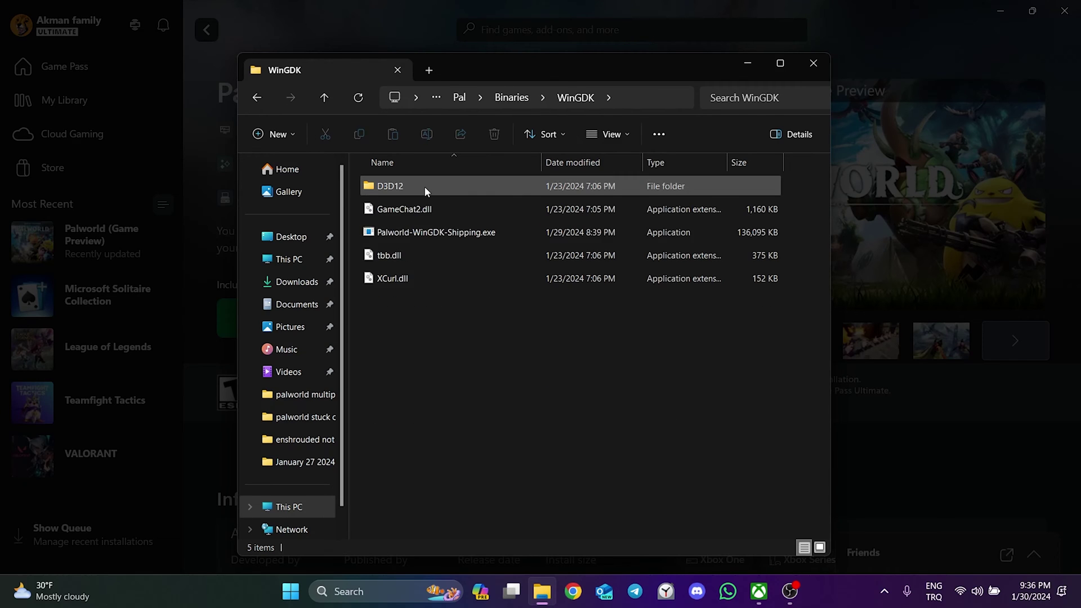
{"action": "left_click", "coordinate": [422, 235]}
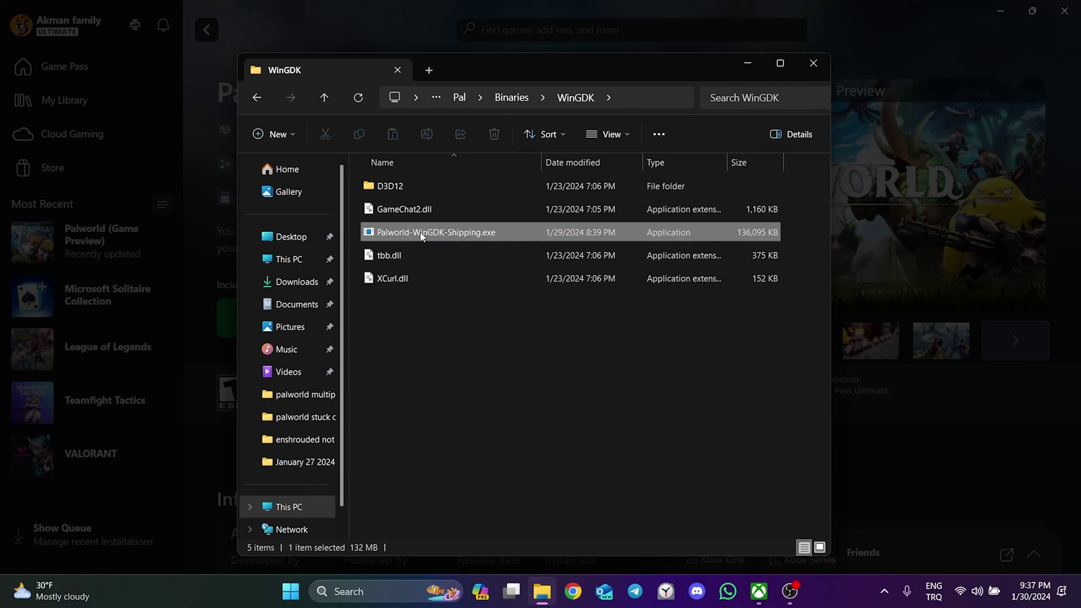
Give Palworld-WinGDK-Shipping.exe disabled fullscreen optimizations and run-as-administrator compatibility settings.
{"action": "right_click", "coordinate": [422, 236]}
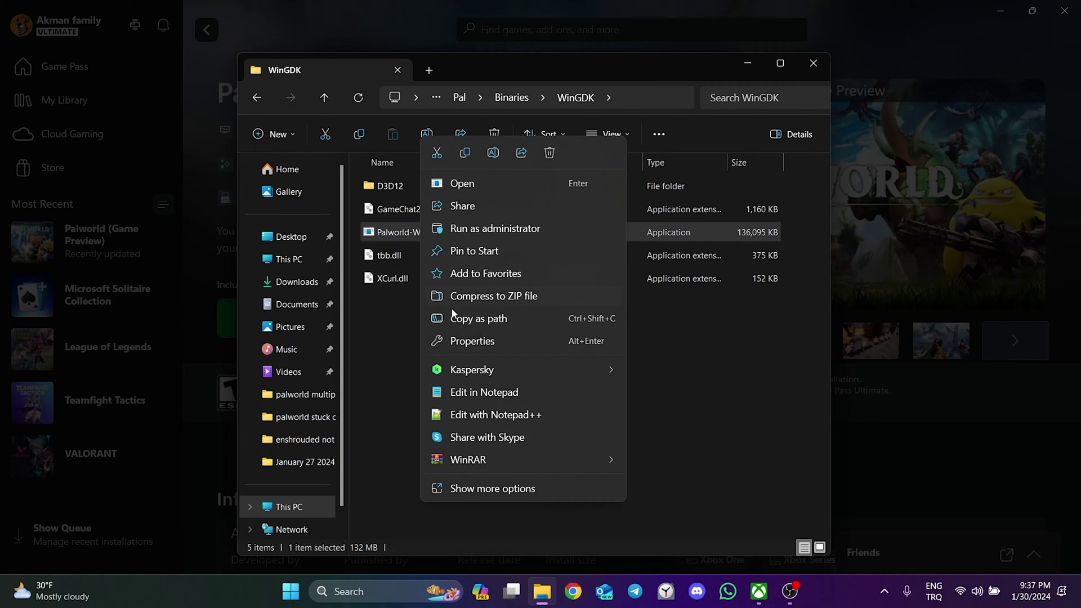
{"action": "left_click", "coordinate": [473, 341]}
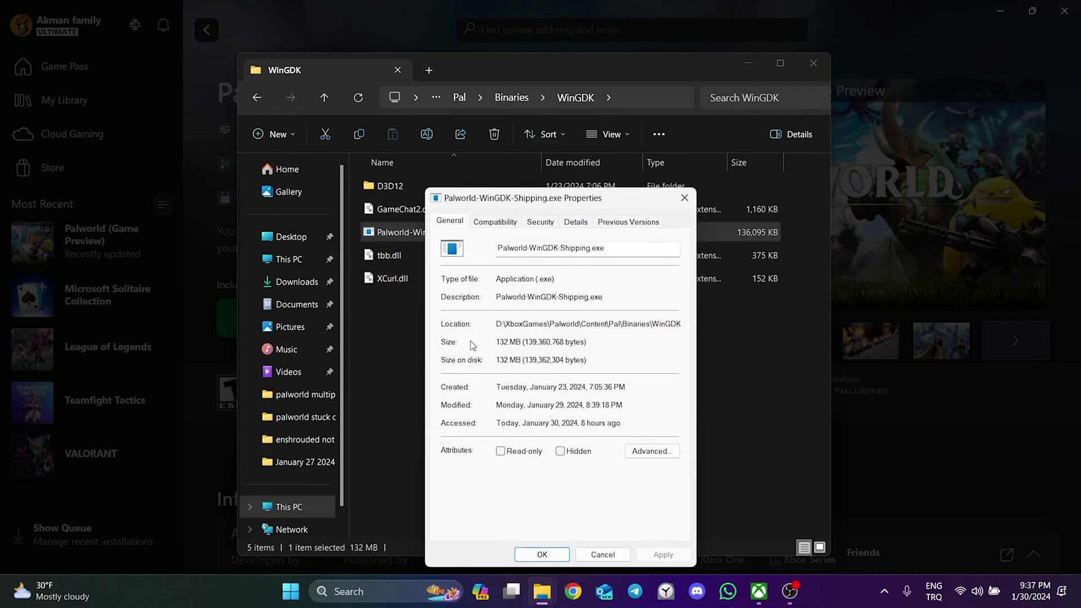
{"action": "left_click", "coordinate": [497, 225]}
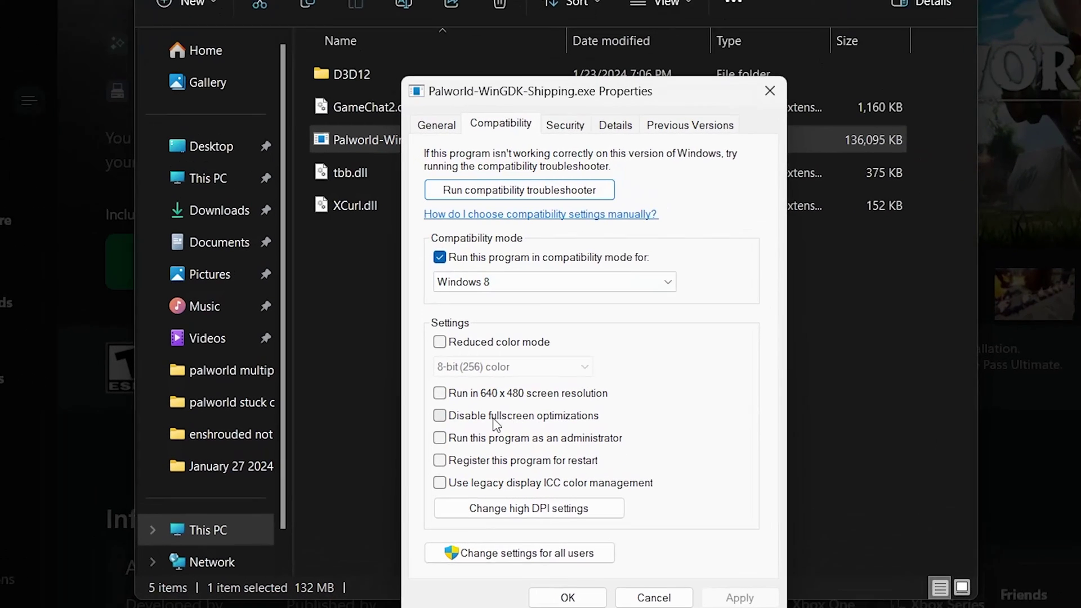
{"action": "left_click", "coordinate": [499, 416]}
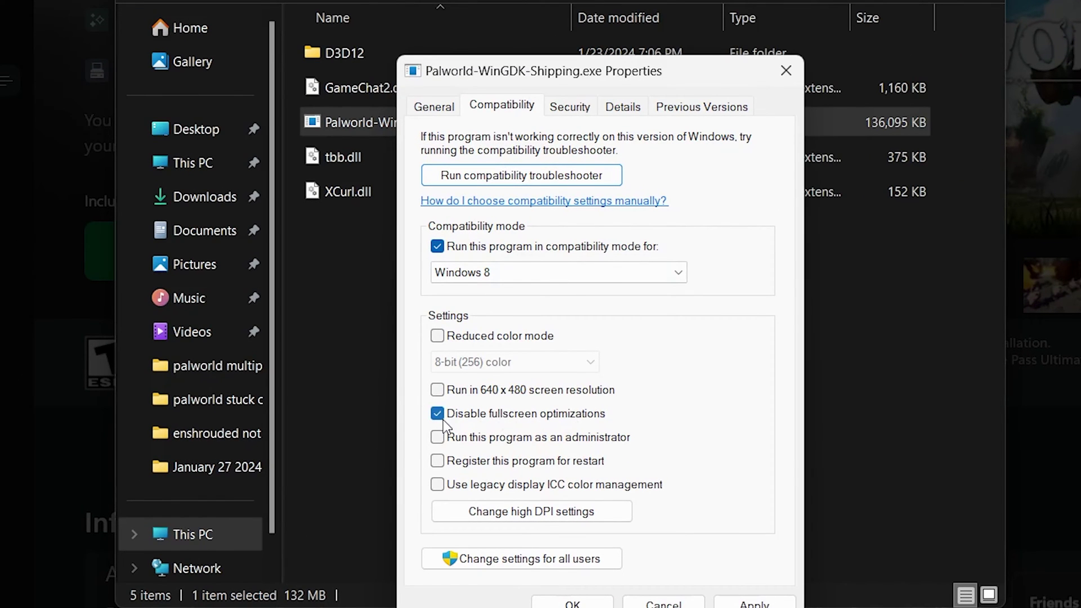
{"action": "left_click", "coordinate": [437, 438]}
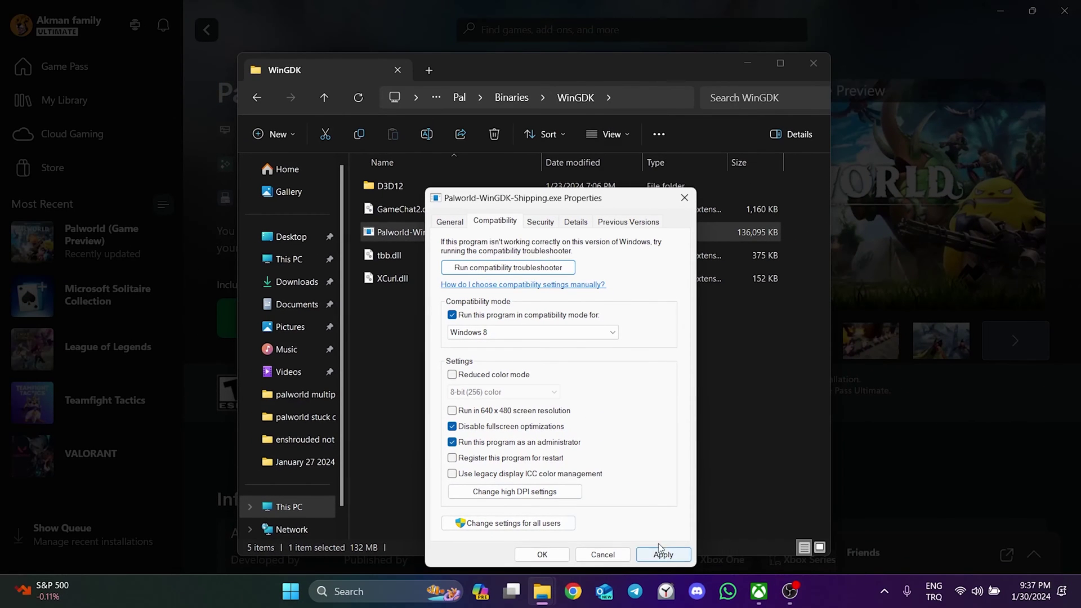
{"action": "left_click", "coordinate": [664, 556]}
{"action": "left_click", "coordinate": [544, 556]}
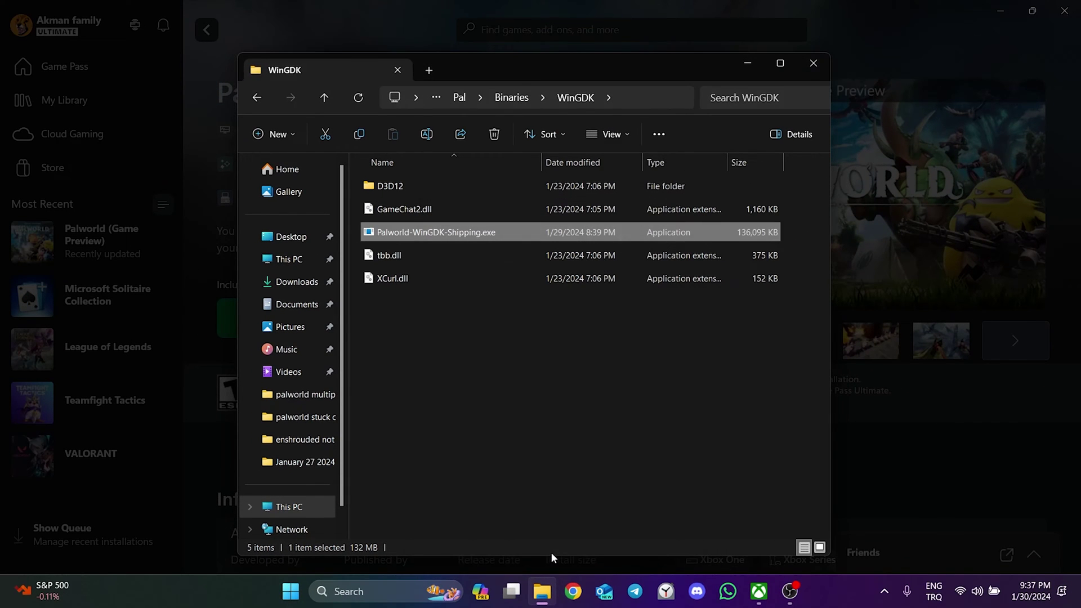
Close File Explorer and the Palworld Manage window, back on its General settings first.
{"action": "left_click", "coordinate": [517, 424]}
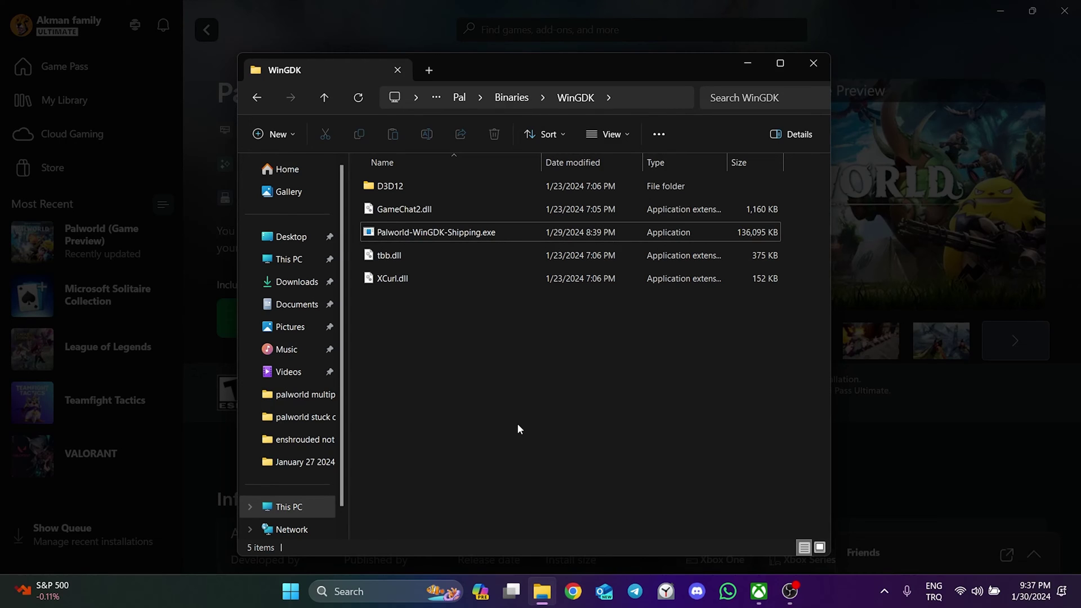
{"action": "left_click", "coordinate": [814, 65]}
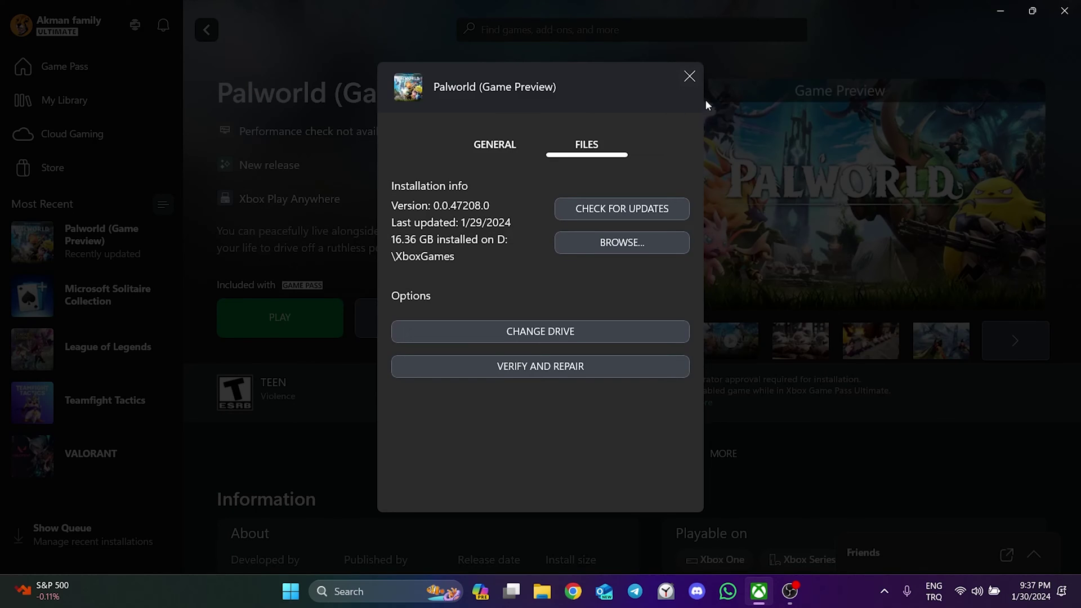
{"action": "left_click", "coordinate": [495, 144]}
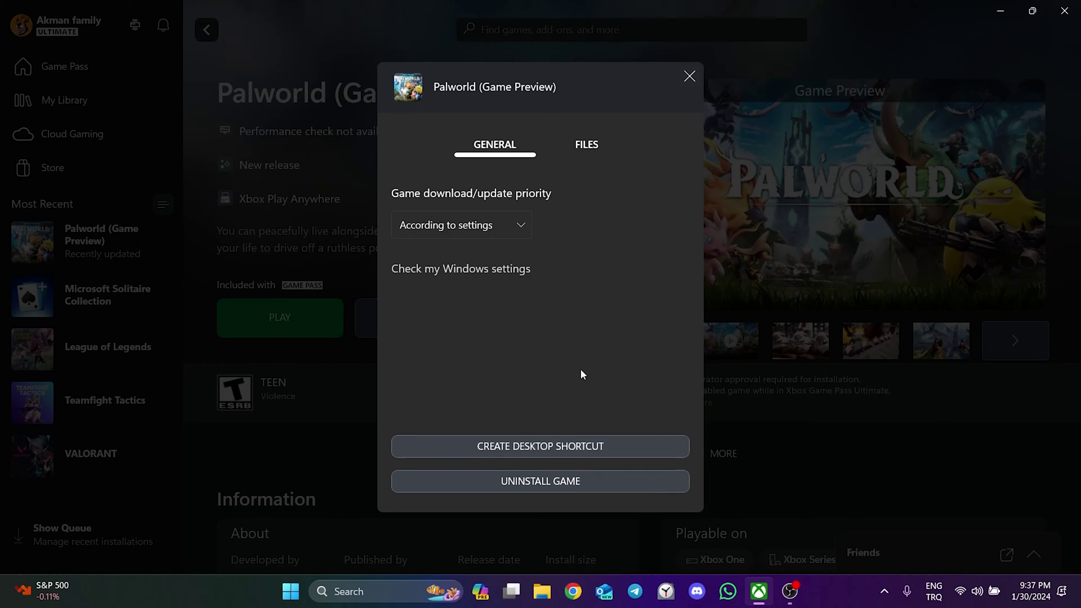
{"action": "left_click", "coordinate": [691, 76]}
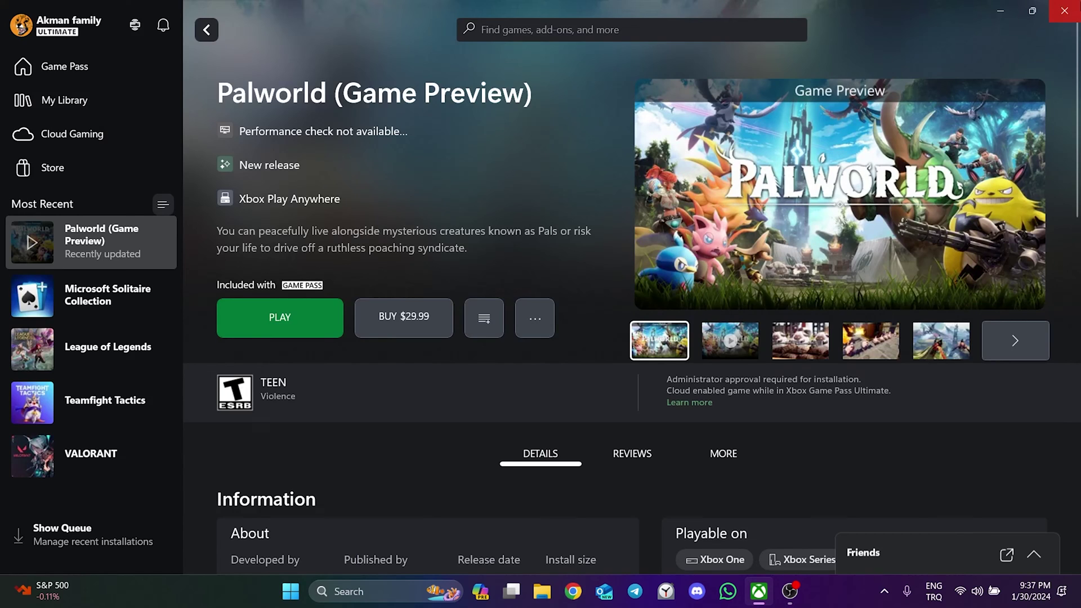
Close the Xbox app and run the Pal desktop shortcut as administrator.
{"action": "left_click", "coordinate": [1064, 11]}
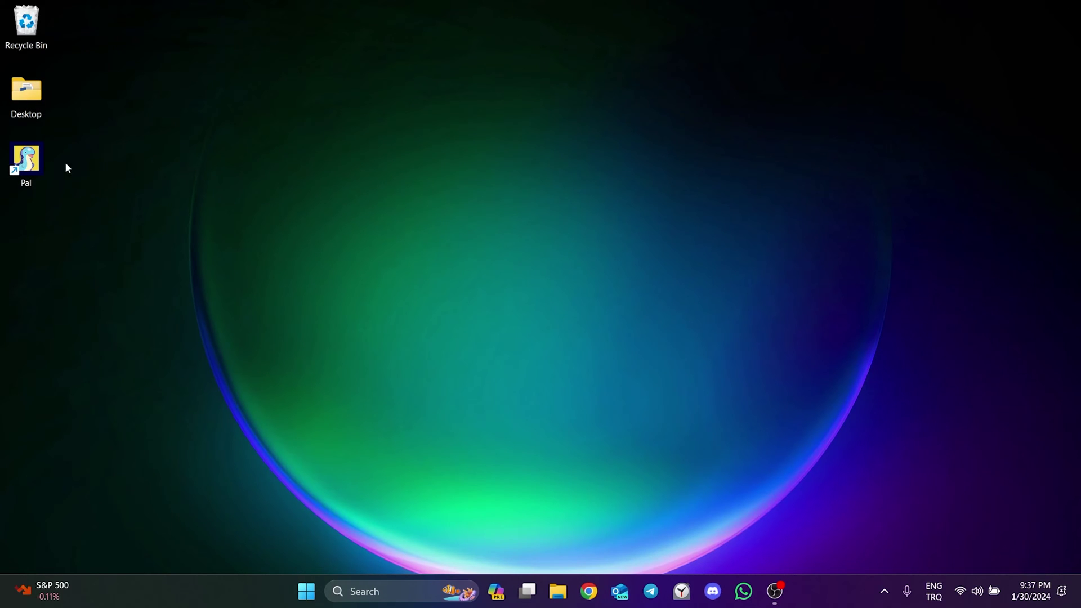
{"action": "right_click", "coordinate": [28, 163]}
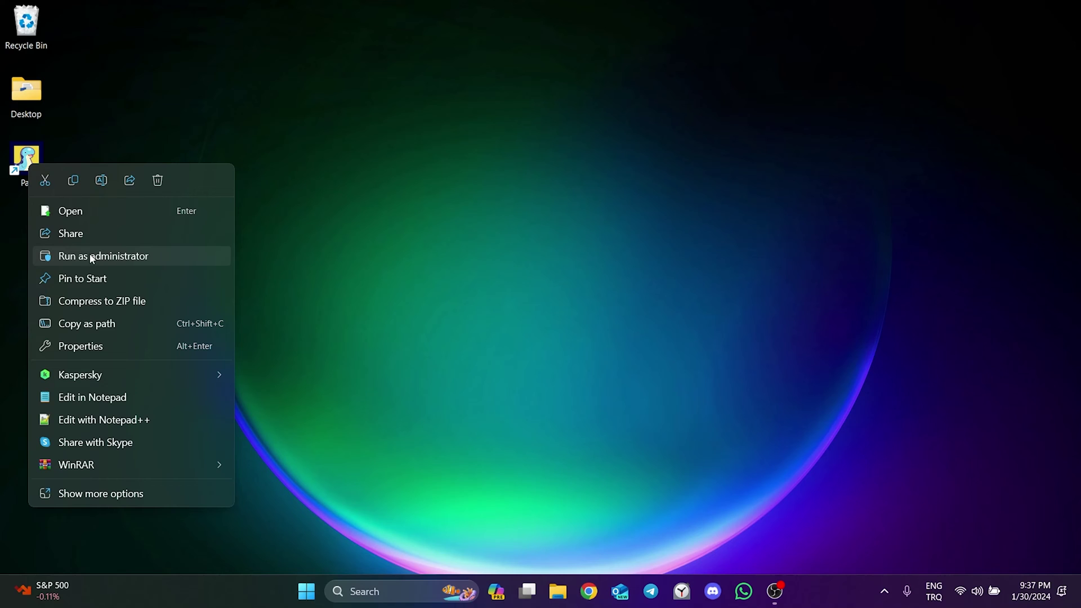
{"action": "left_click", "coordinate": [172, 256]}
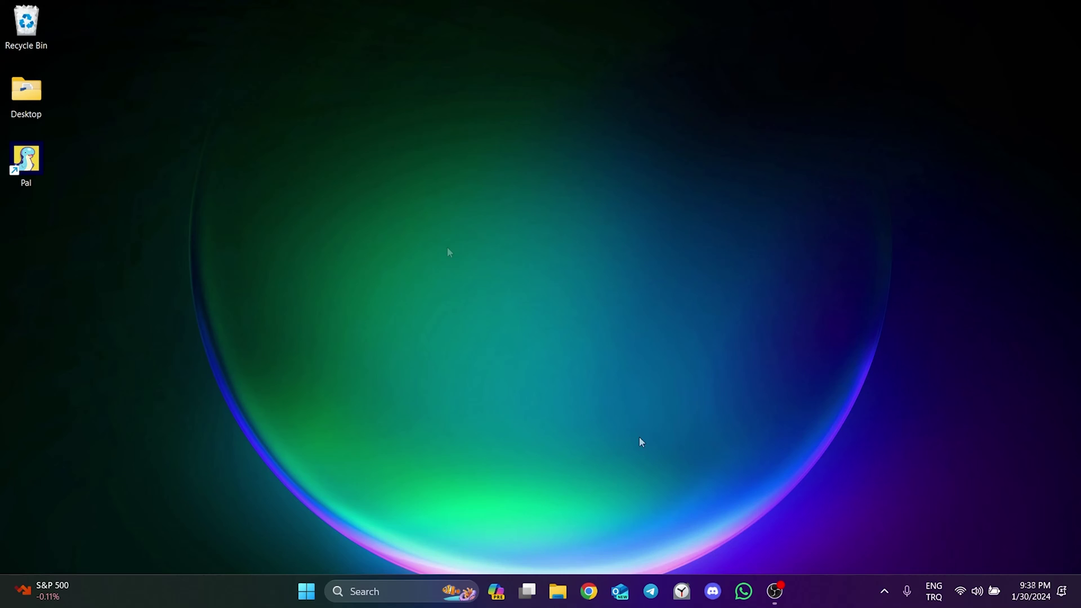
Open the Run dialog through Windows search with services.msc in its Open box.
{"action": "left_click", "coordinate": [396, 585]}
{"action": "type", "text": "run"}
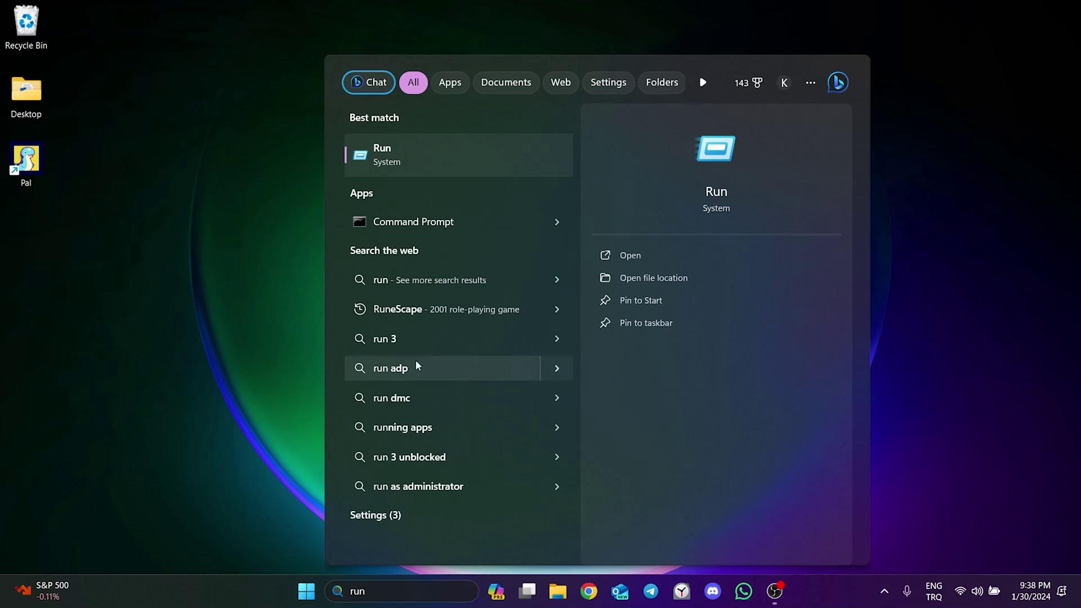
{"action": "left_click", "coordinate": [401, 167]}
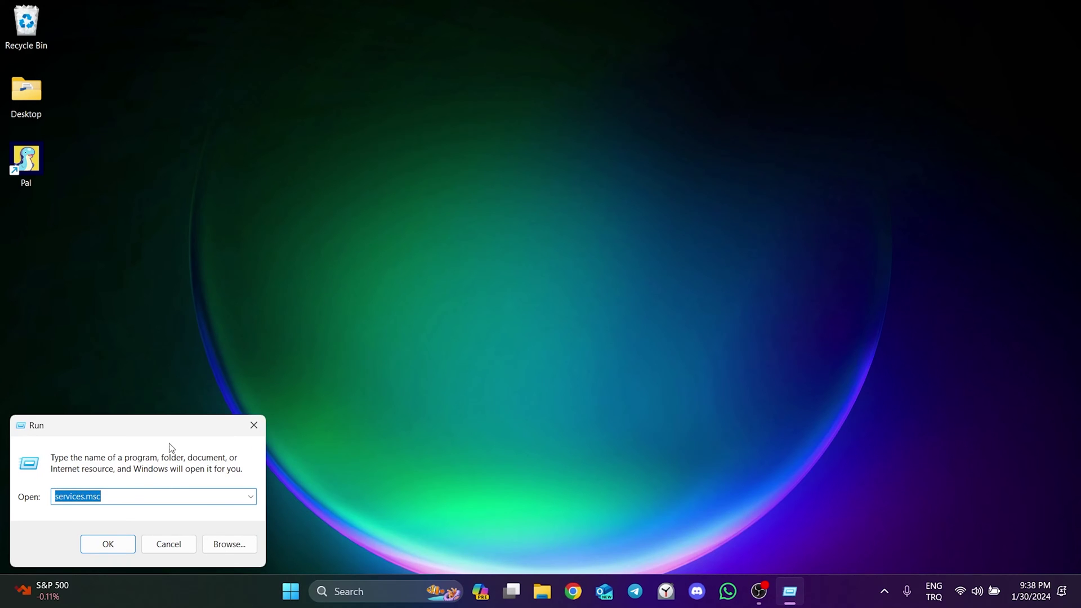
{"action": "left_click", "coordinate": [121, 496]}
{"action": "left_click_drag", "start_coordinate": [121, 496], "coordinate": [56, 497]}
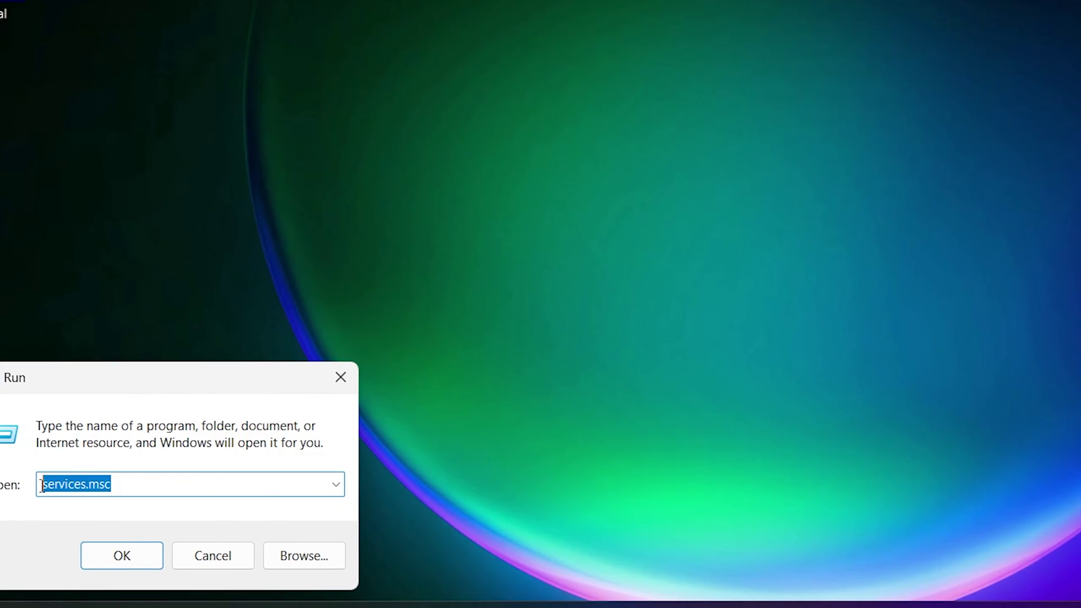
{"action": "left_click", "coordinate": [148, 484]}
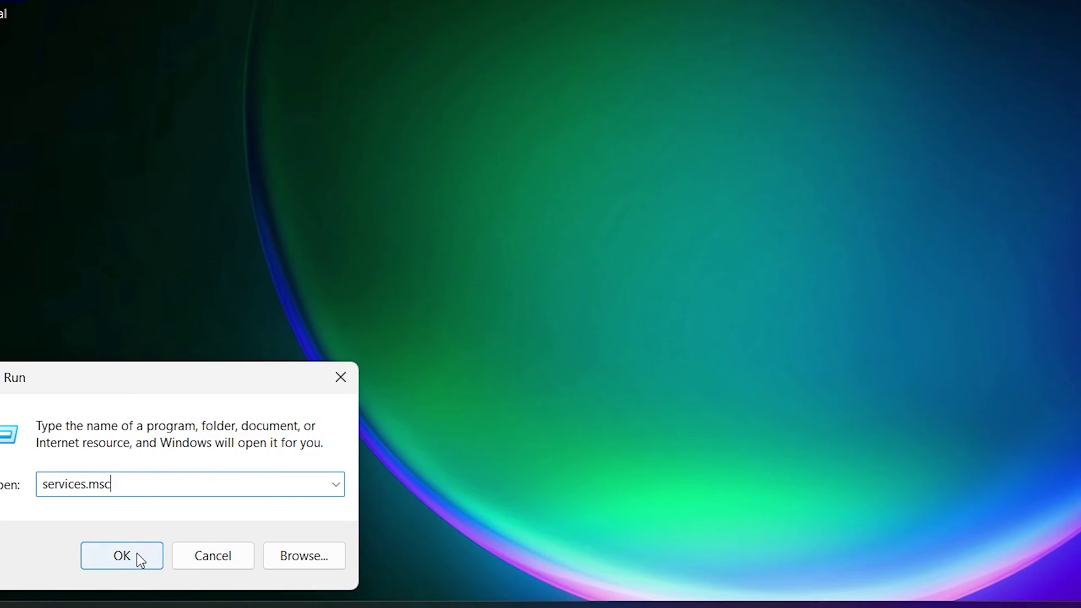
Open Services and set Xbox Accessory Management Service to Automatic startup and start it.
{"action": "left_click", "coordinate": [122, 555]}
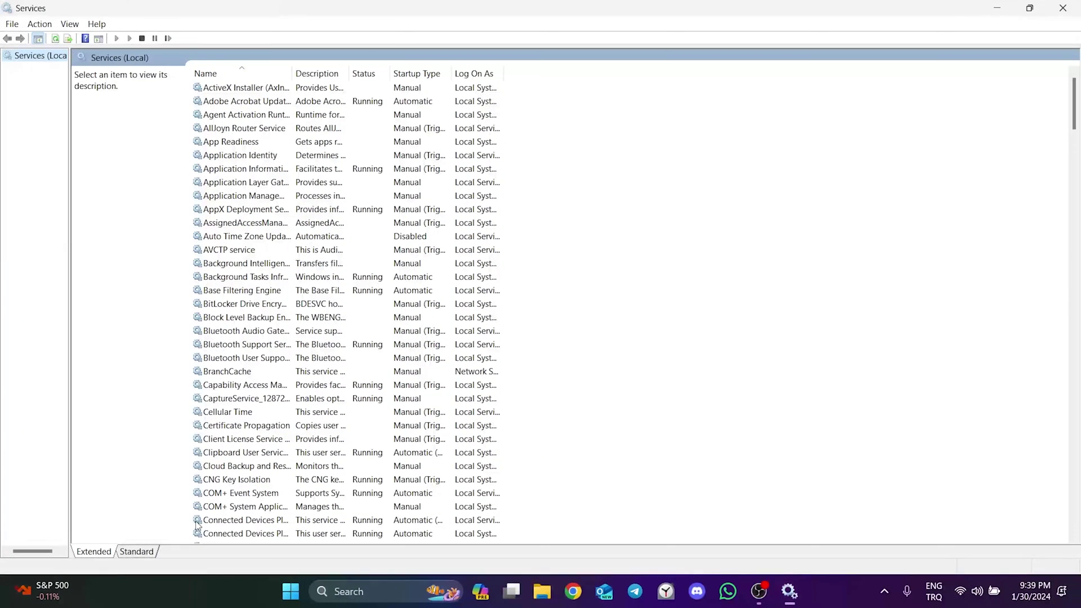
{"action": "key", "text": "x"}
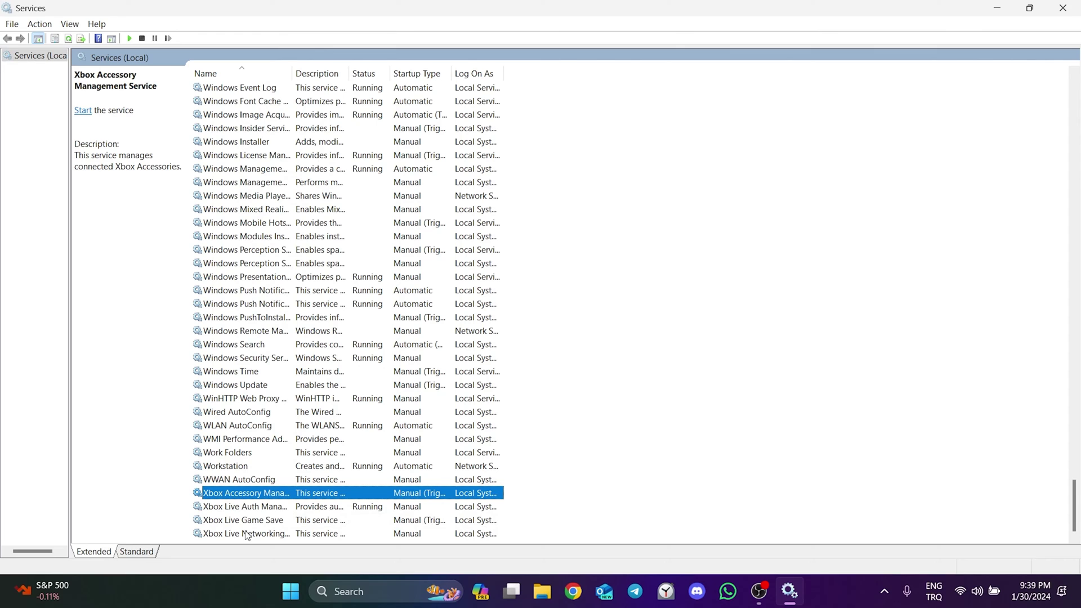
{"action": "right_click", "coordinate": [234, 498]}
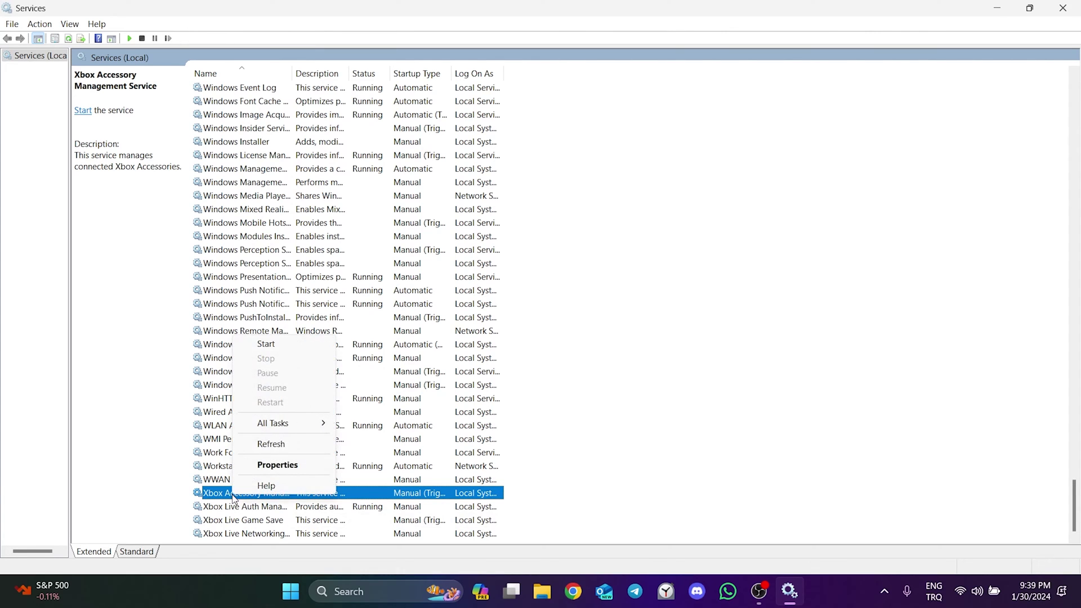
{"action": "left_click", "coordinate": [284, 467]}
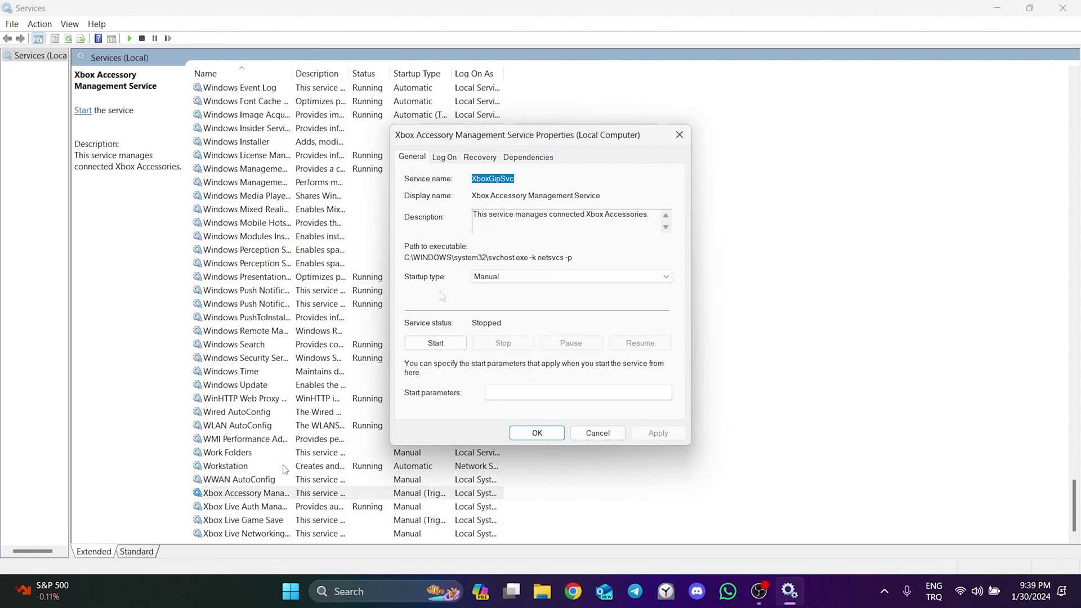
{"action": "left_click", "coordinate": [487, 278]}
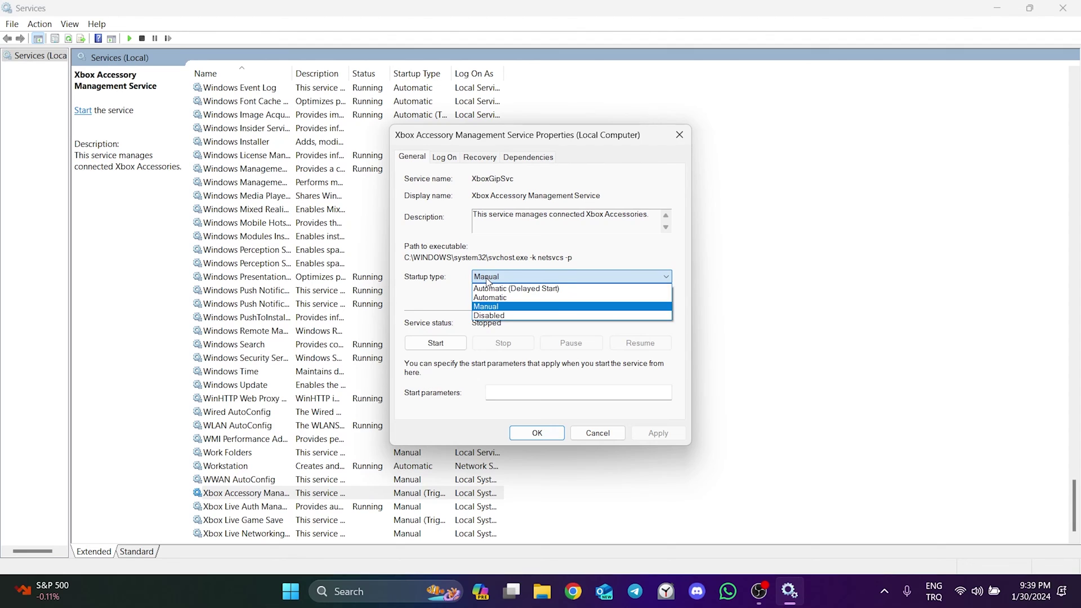
{"action": "left_click", "coordinate": [499, 298]}
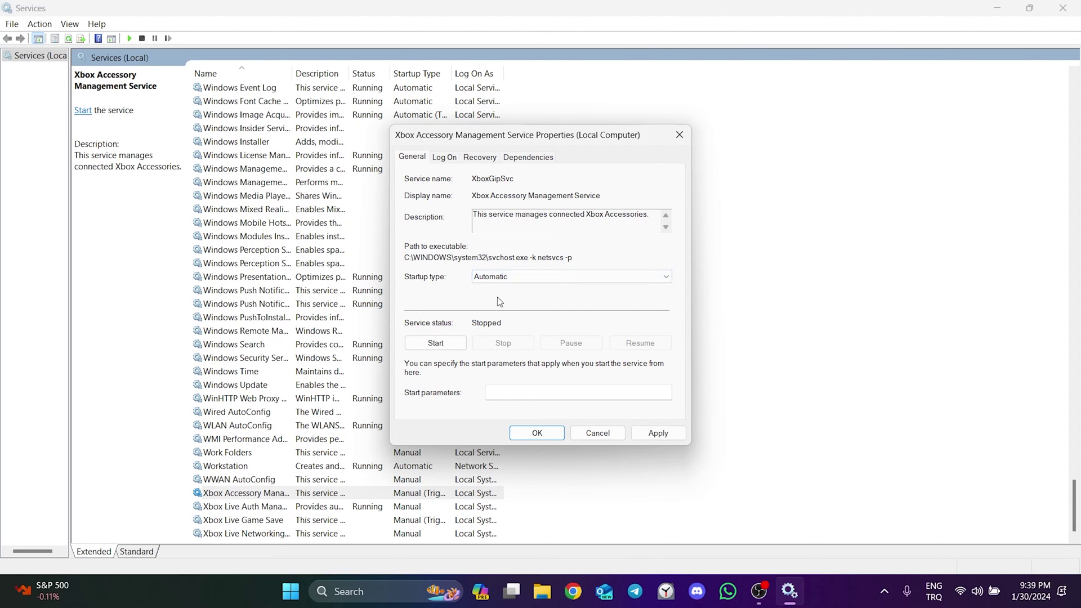
{"action": "left_click", "coordinate": [434, 345]}
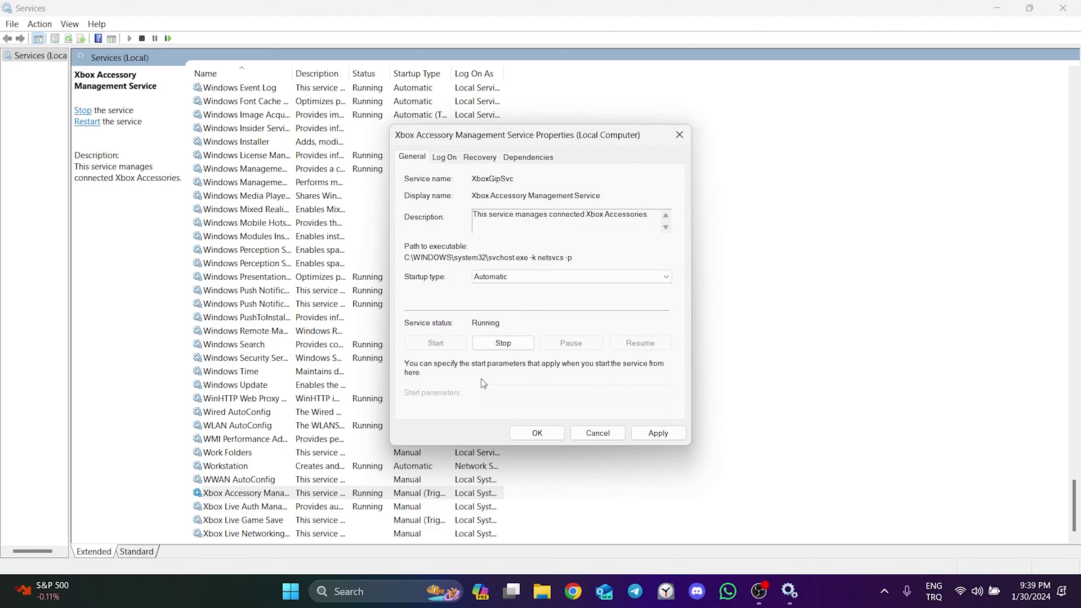
{"action": "left_click", "coordinate": [657, 433]}
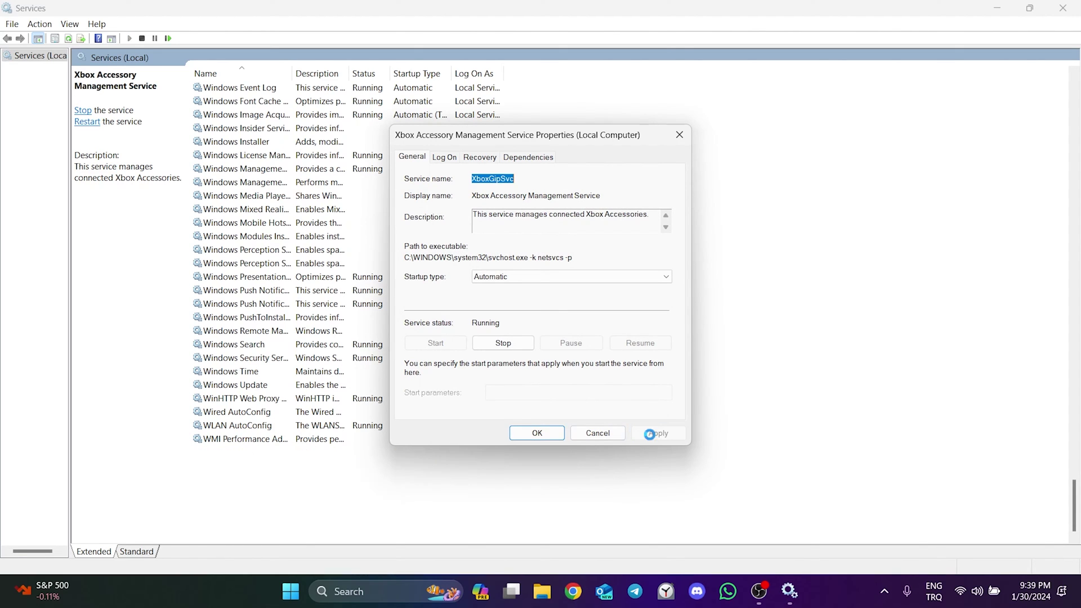
{"action": "left_click", "coordinate": [539, 436]}
Set Xbox Live Auth Manager's startup type to Automatic.
{"action": "right_click", "coordinate": [239, 506]}
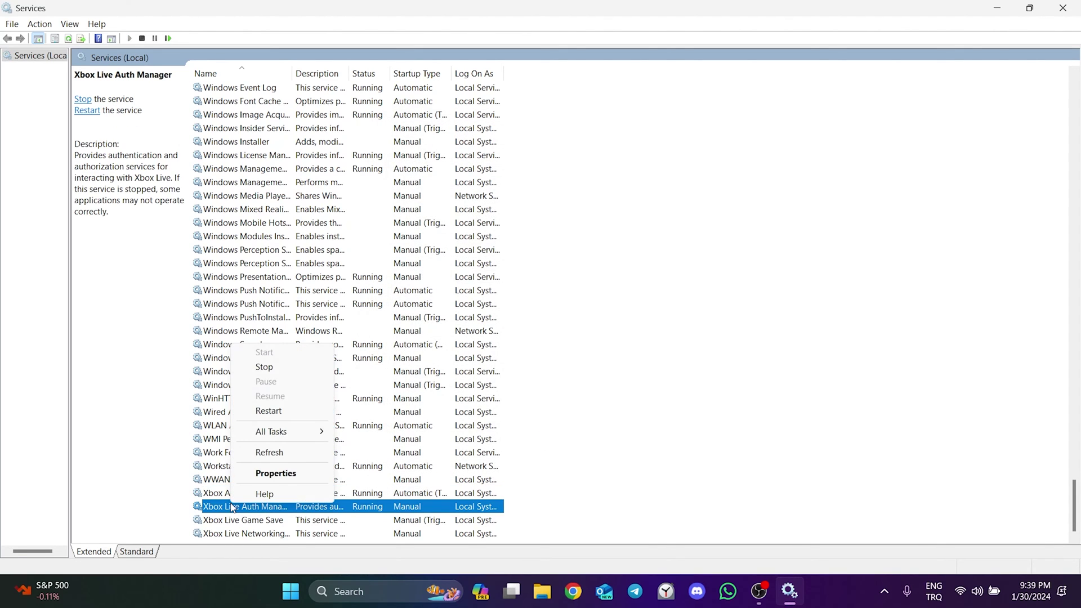
{"action": "left_click", "coordinate": [265, 472]}
{"action": "left_click", "coordinate": [518, 276]}
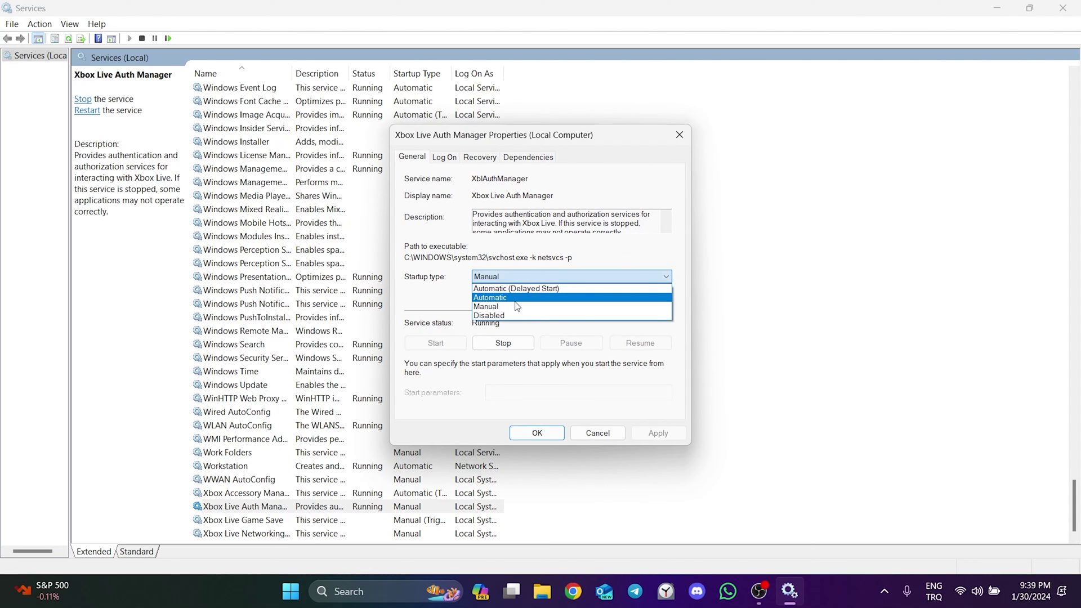
{"action": "left_click", "coordinate": [514, 296]}
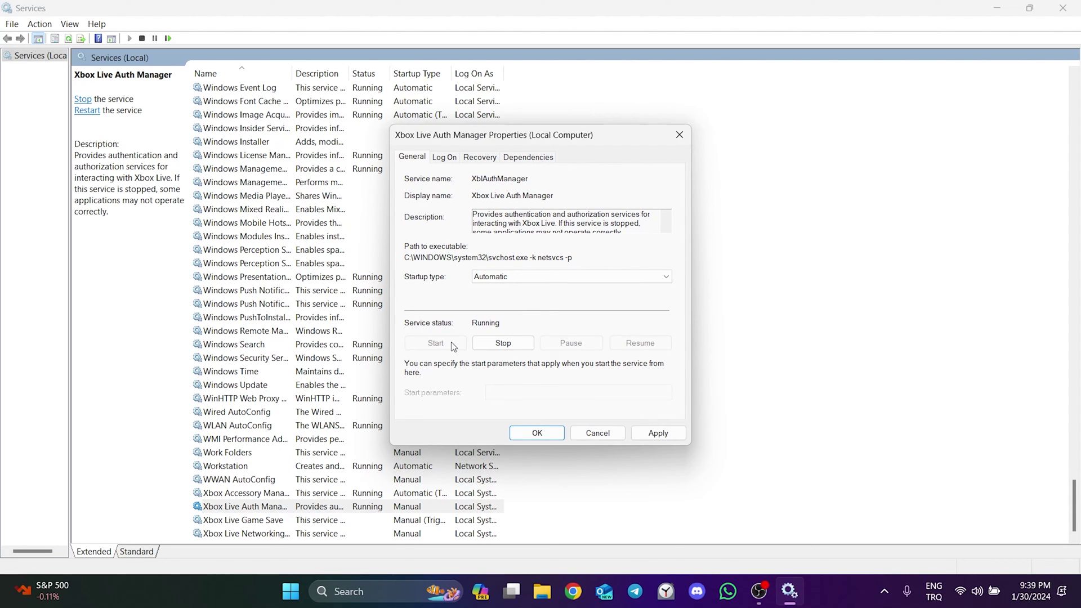
{"action": "left_click", "coordinate": [656, 433]}
{"action": "left_click", "coordinate": [529, 435]}
Set Xbox Live Game Save to Automatic startup and start the service.
{"action": "left_click", "coordinate": [246, 521]}
{"action": "right_click", "coordinate": [246, 523]}
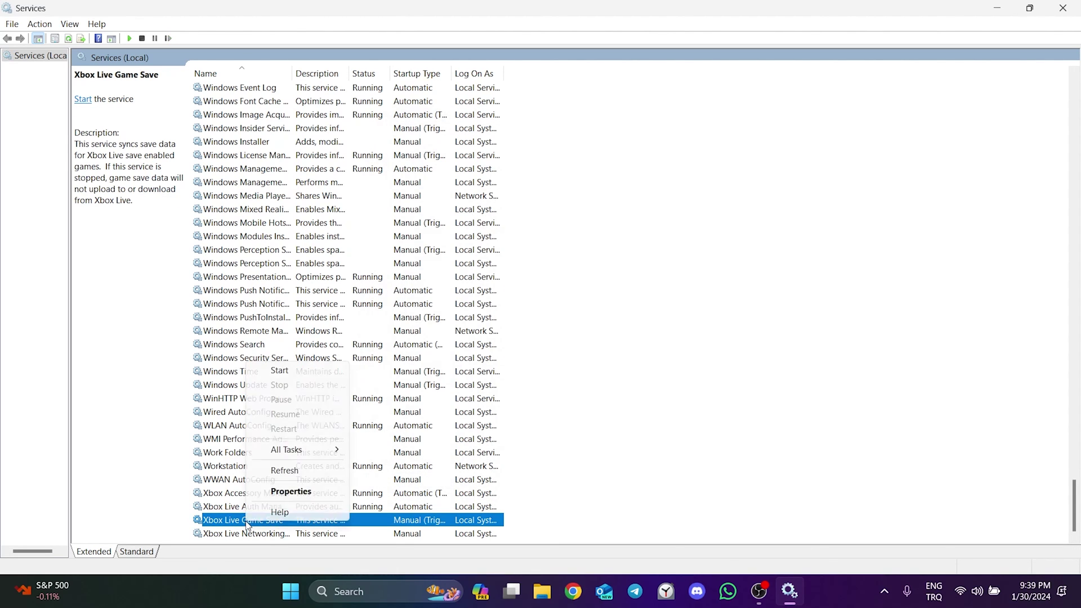
{"action": "left_click", "coordinate": [276, 492]}
{"action": "left_click", "coordinate": [568, 276]}
{"action": "left_click", "coordinate": [514, 297]}
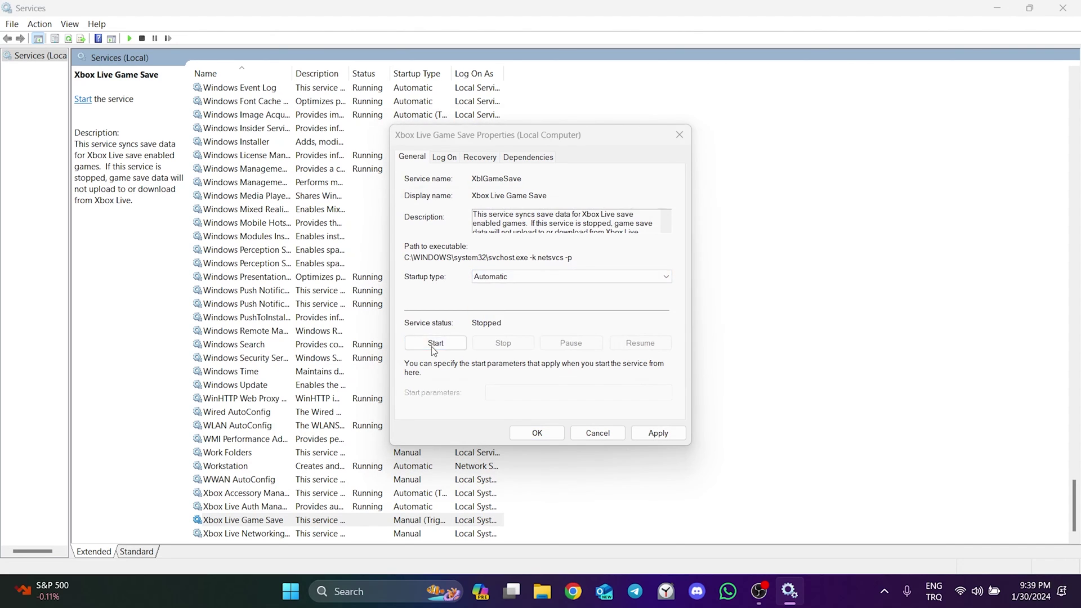
{"action": "left_click", "coordinate": [433, 348]}
{"action": "left_click", "coordinate": [656, 433]}
{"action": "left_click", "coordinate": [537, 433]}
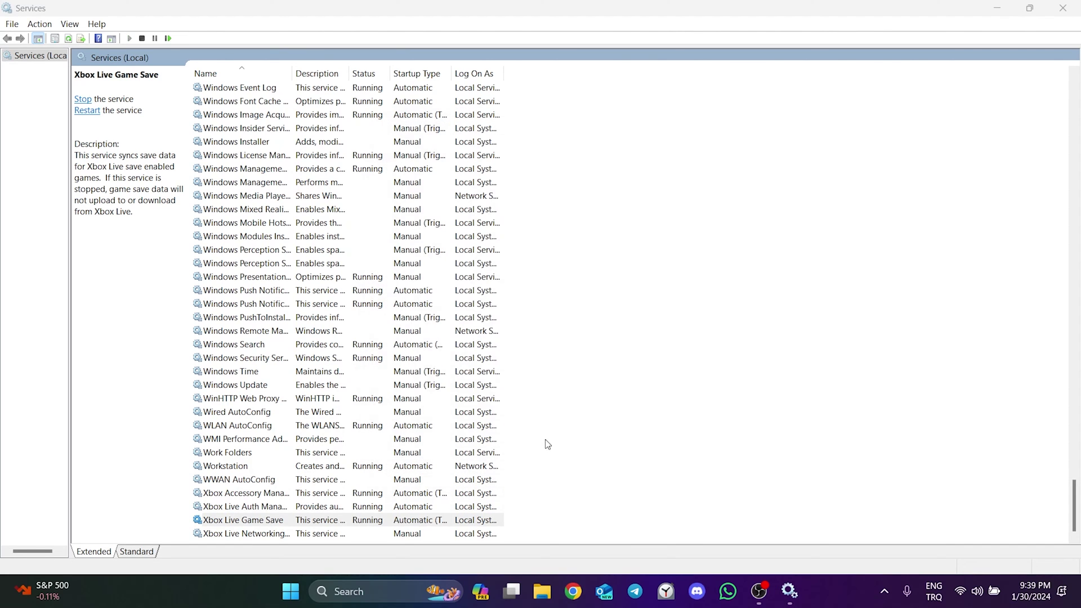
Set Xbox Live Networking Service to Automatic startup and start the service.
{"action": "right_click", "coordinate": [248, 533]}
{"action": "left_click", "coordinate": [275, 502]}
{"action": "left_click", "coordinate": [501, 278]}
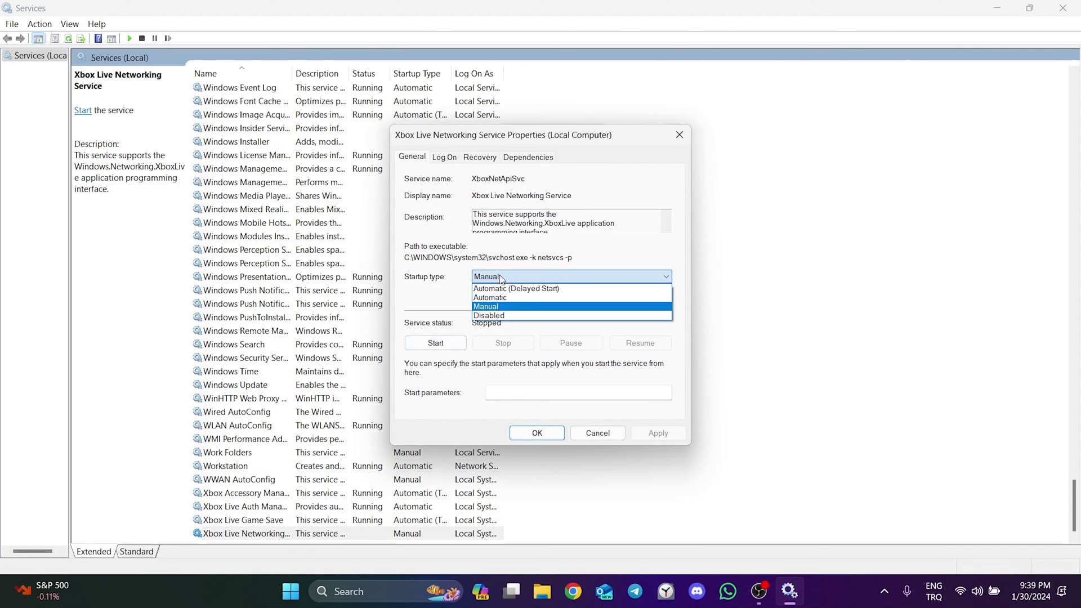
{"action": "left_click", "coordinate": [489, 297]}
{"action": "left_click", "coordinate": [433, 343]}
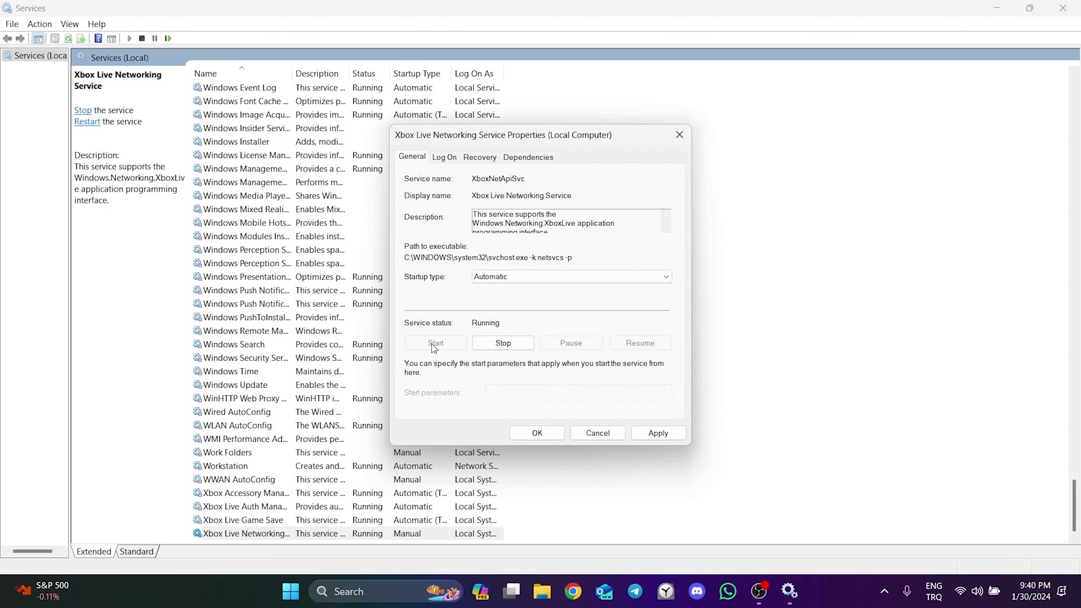
{"action": "left_click", "coordinate": [656, 433]}
{"action": "left_click", "coordinate": [537, 432]}
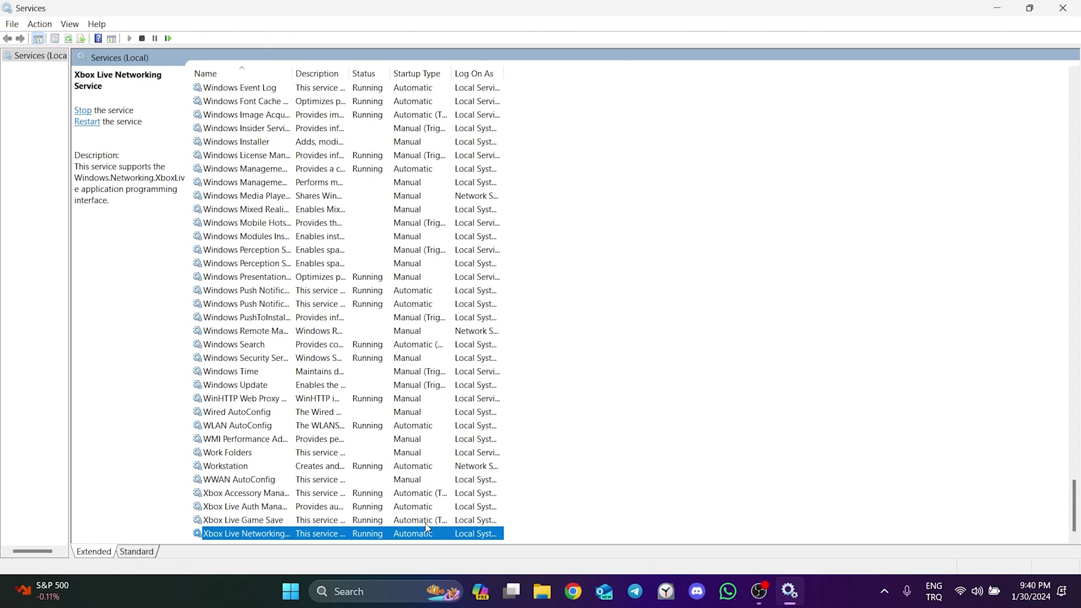
Reopen Run from Windows search and replace services.msc with %localappdata%.
{"action": "left_click", "coordinate": [590, 506]}
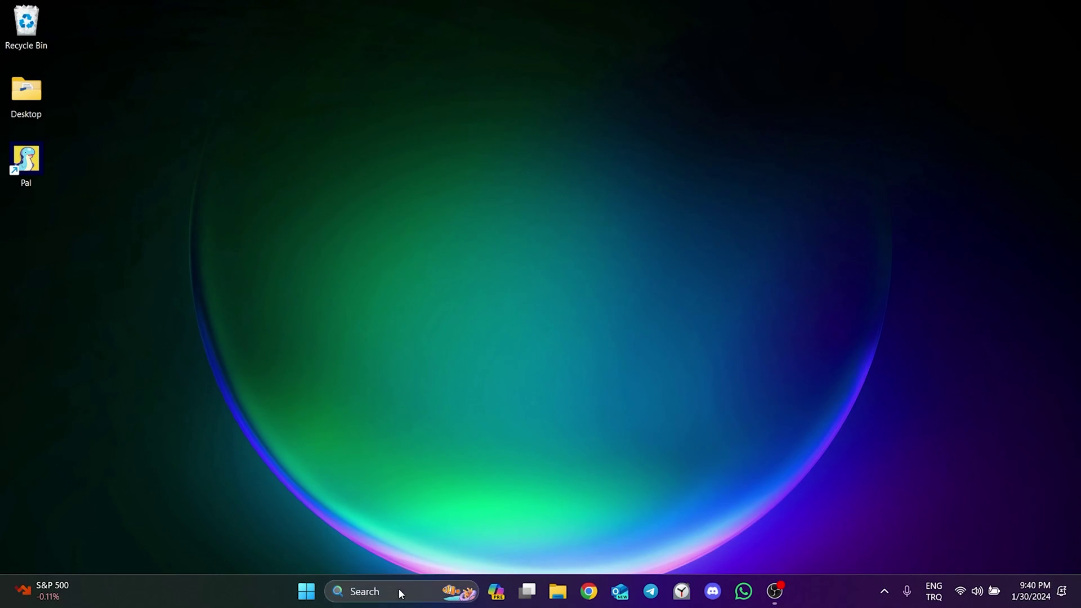
{"action": "left_click", "coordinate": [396, 592]}
{"action": "type", "text": "run"}
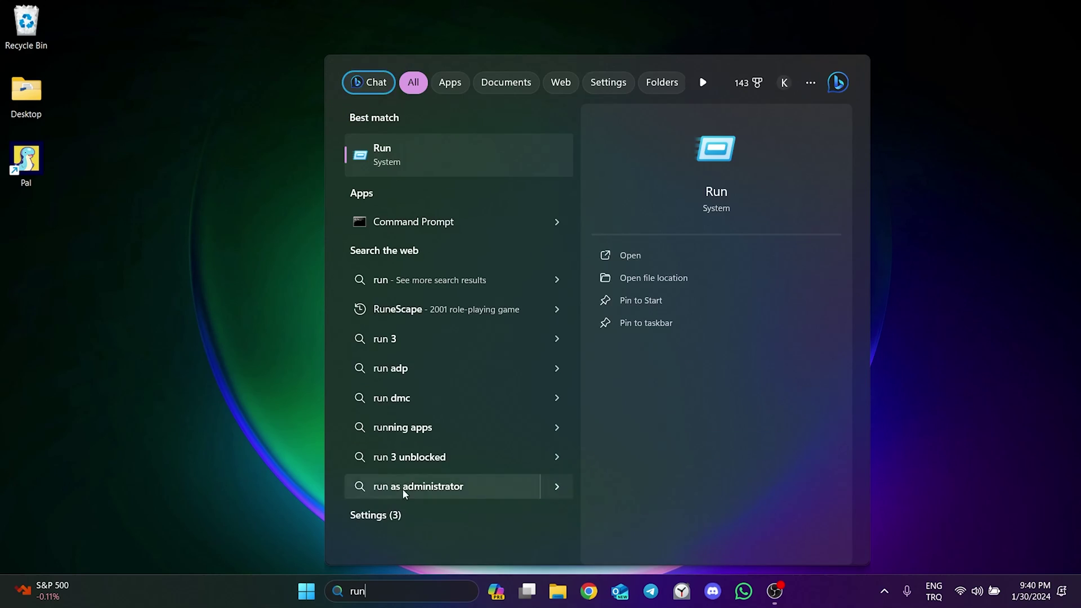
{"action": "left_click", "coordinate": [409, 164]}
{"action": "left_click", "coordinate": [117, 493]}
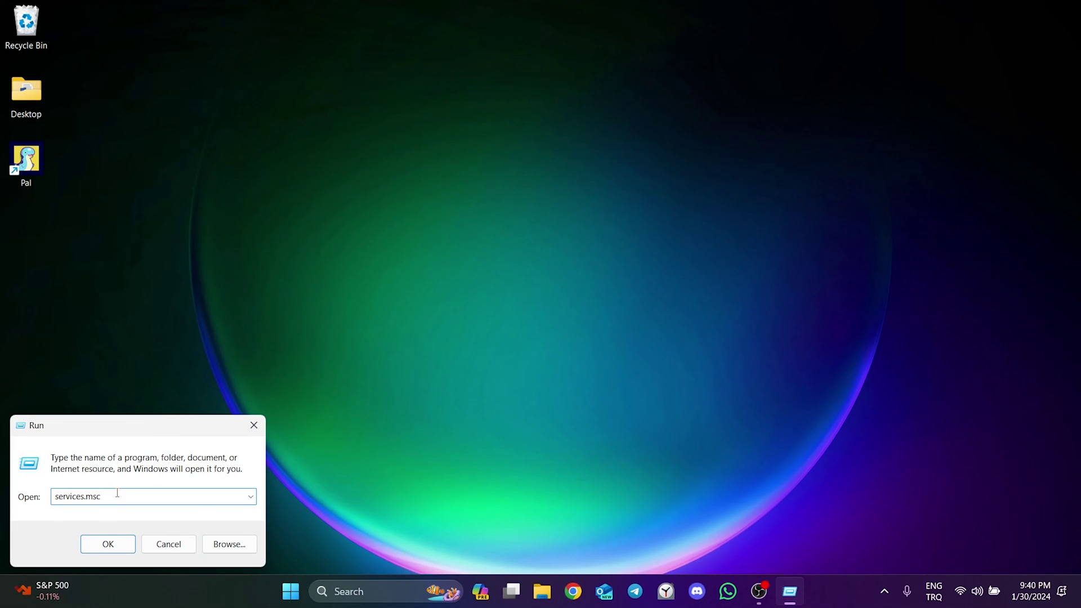
{"action": "key", "text": "BackSpace"}
{"action": "key", "text": "BackSpace"}
{"action": "key", "text": "BackSpace"}
{"action": "key", "text": "BackSpace"}
{"action": "key", "text": "BackSpace"}
{"action": "key", "text": "BackSpace"}
{"action": "key", "text": "BackSpace"}
{"action": "key", "text": "BackSpace"}
{"action": "key", "text": "BackSpace"}
{"action": "key", "text": "BackSpace"}
{"action": "key", "text": "BackSpace"}
{"action": "key", "text": "BackSpace"}
{"action": "type", "text": "%locala"}
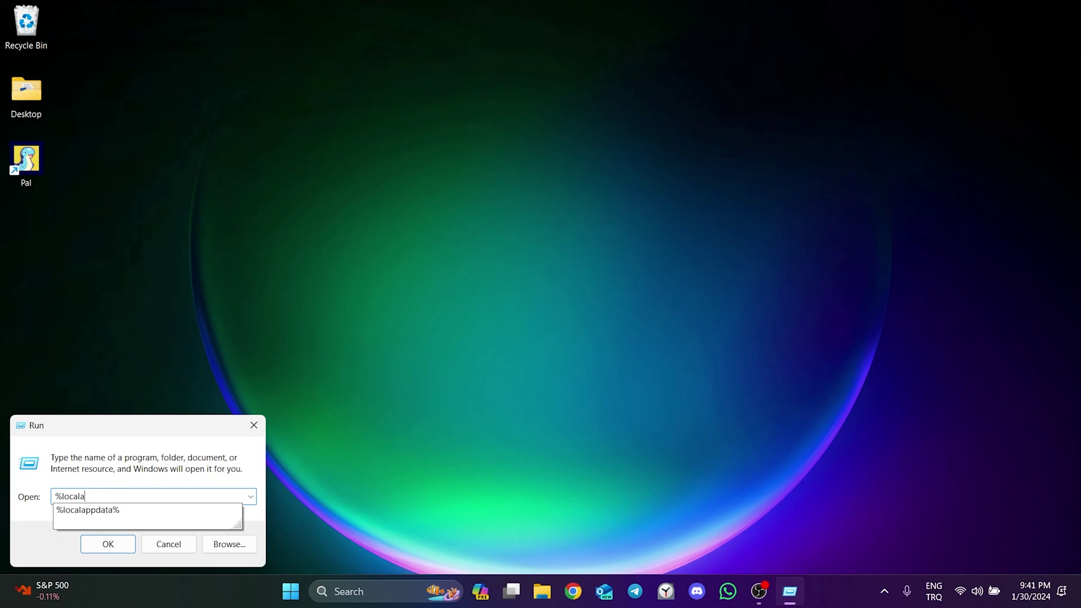
{"action": "type", "text": "ppdata%"}
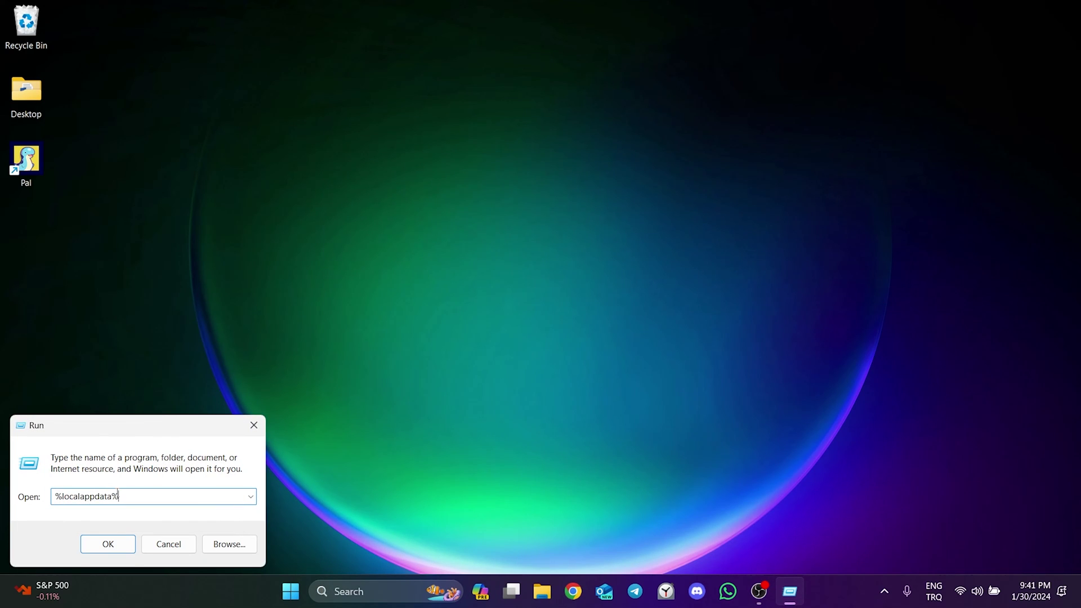
Open AppData\Local, delete the Pal cache folder, and show the desktop.
{"action": "left_click", "coordinate": [102, 546]}
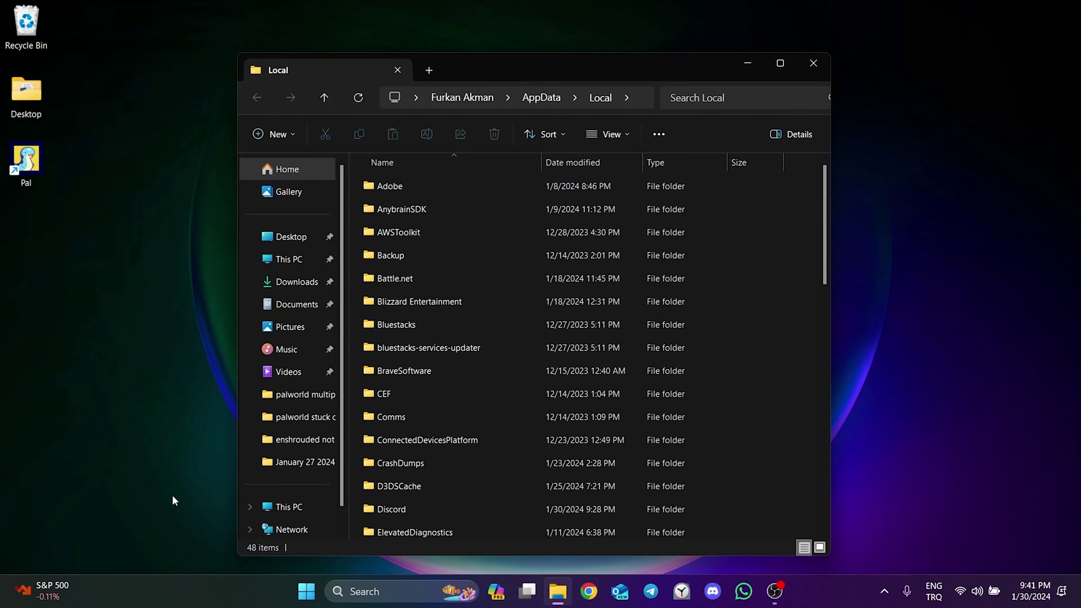
{"action": "double_click", "coordinate": [622, 67]}
{"action": "key", "text": "p"}
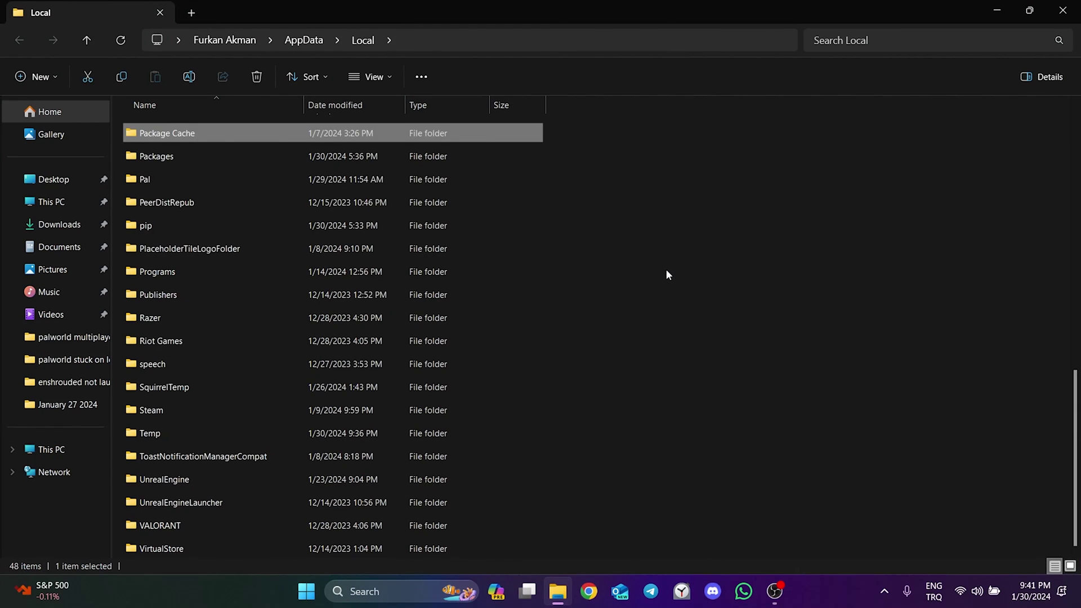
{"action": "right_click", "coordinate": [150, 178]}
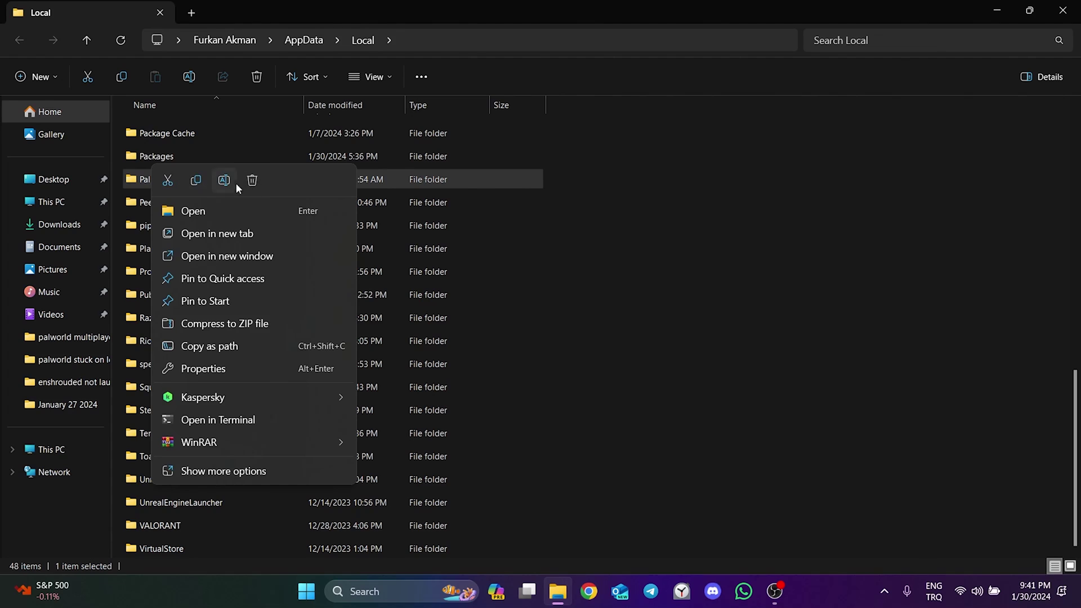
{"action": "left_click", "coordinate": [252, 180]}
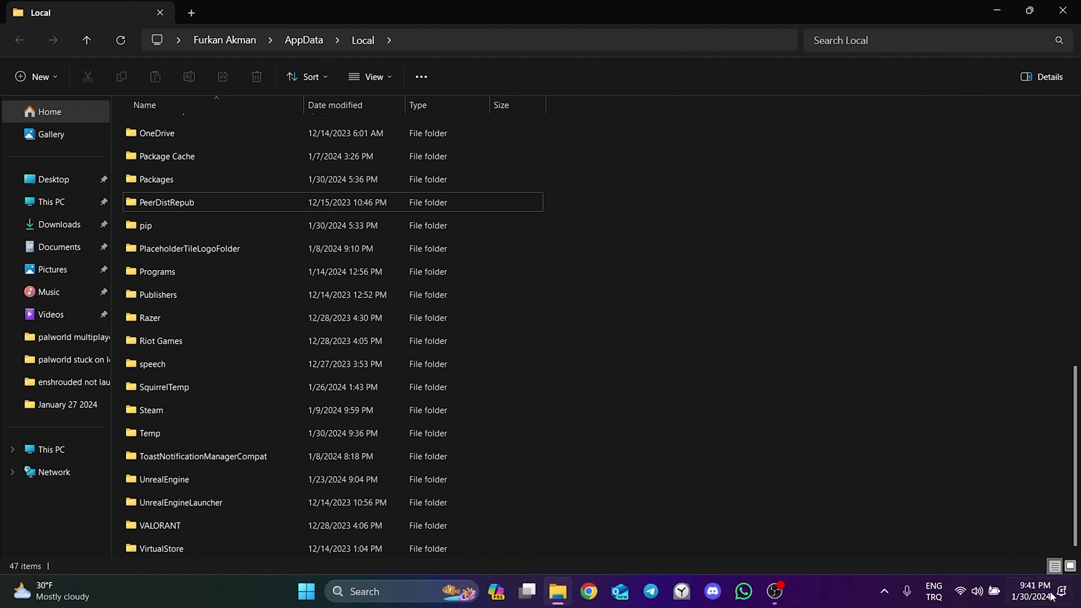
{"action": "left_click", "coordinate": [1077, 598]}
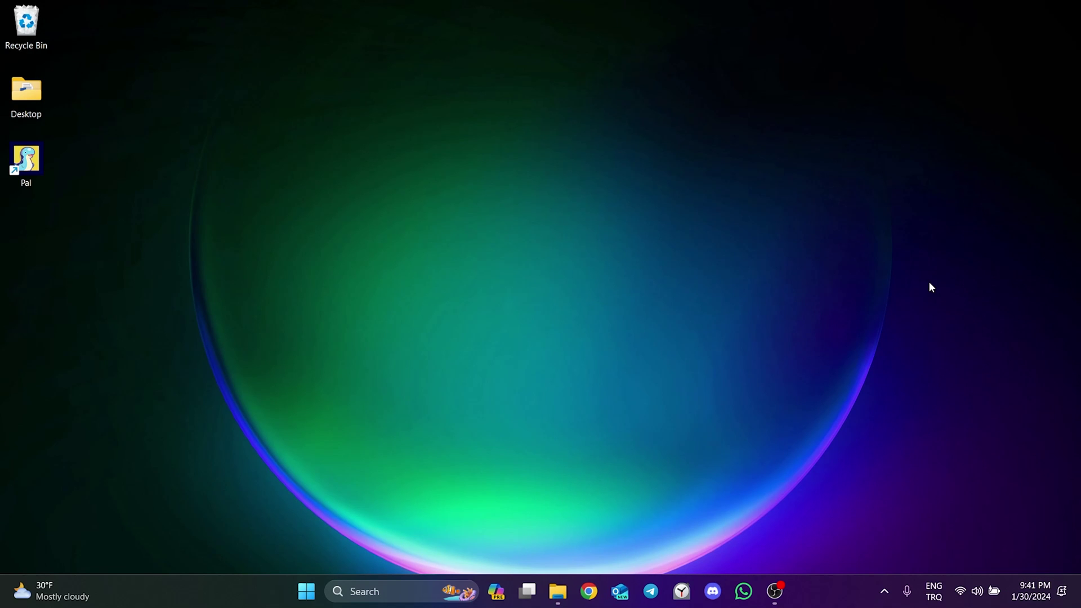